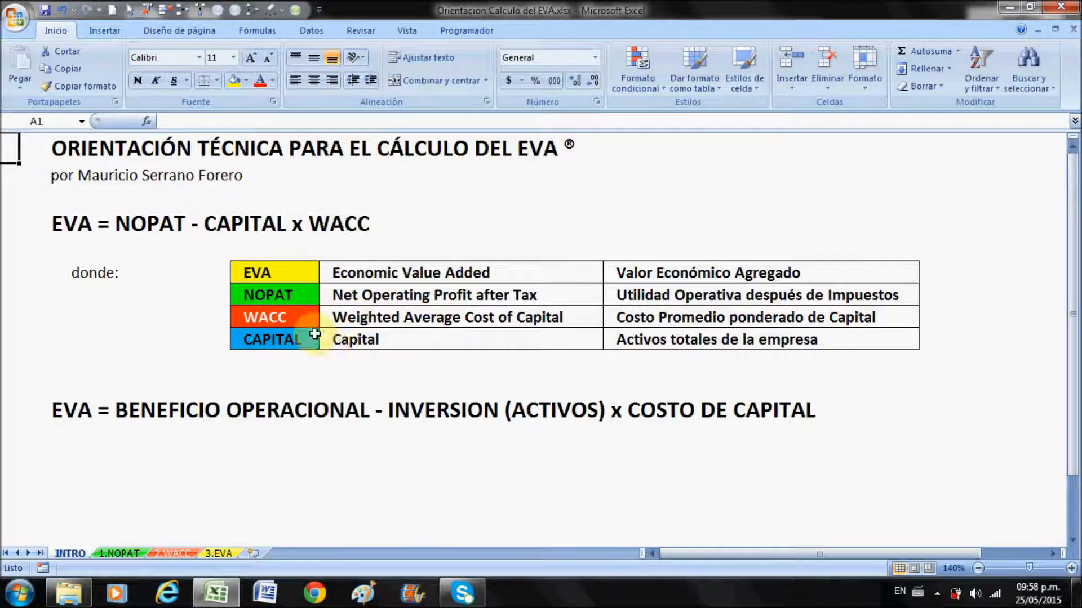
# Step: Examine the definitions of CAPITAL, NOPAT and WACC and the expanded EVA formula on the INTRO sheet
pyautogui.moveTo(288, 342); pyautogui.dragTo(633, 341)
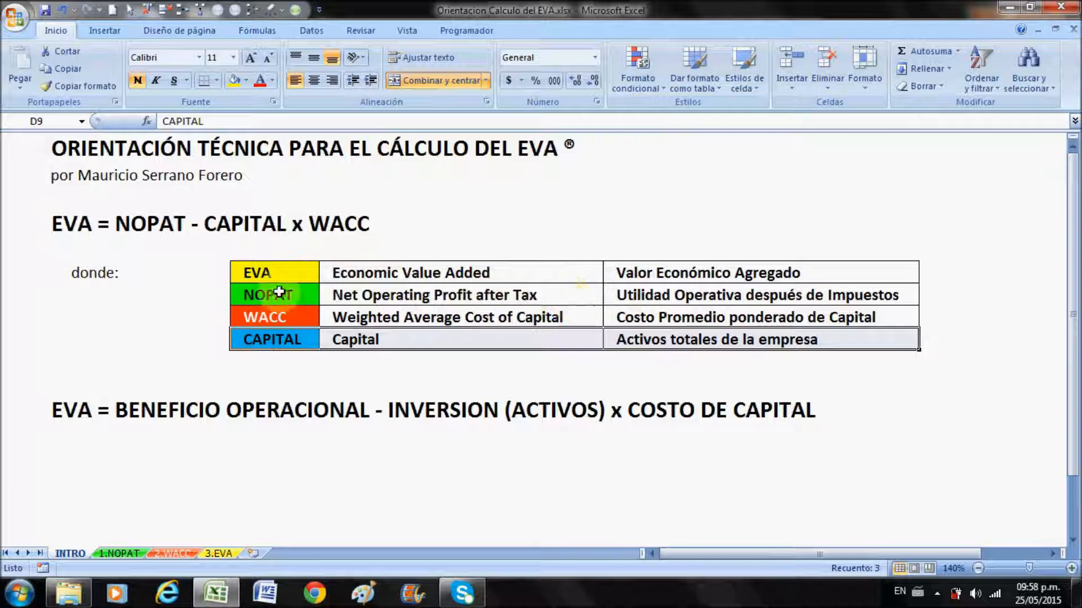
pyautogui.click(323, 295)
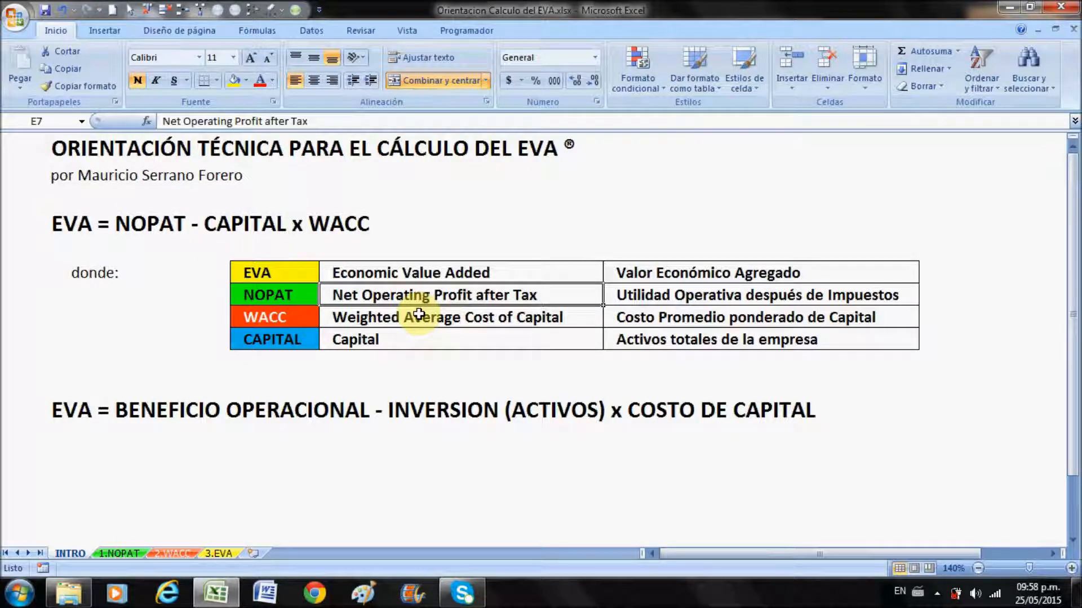
pyautogui.click(631, 317)
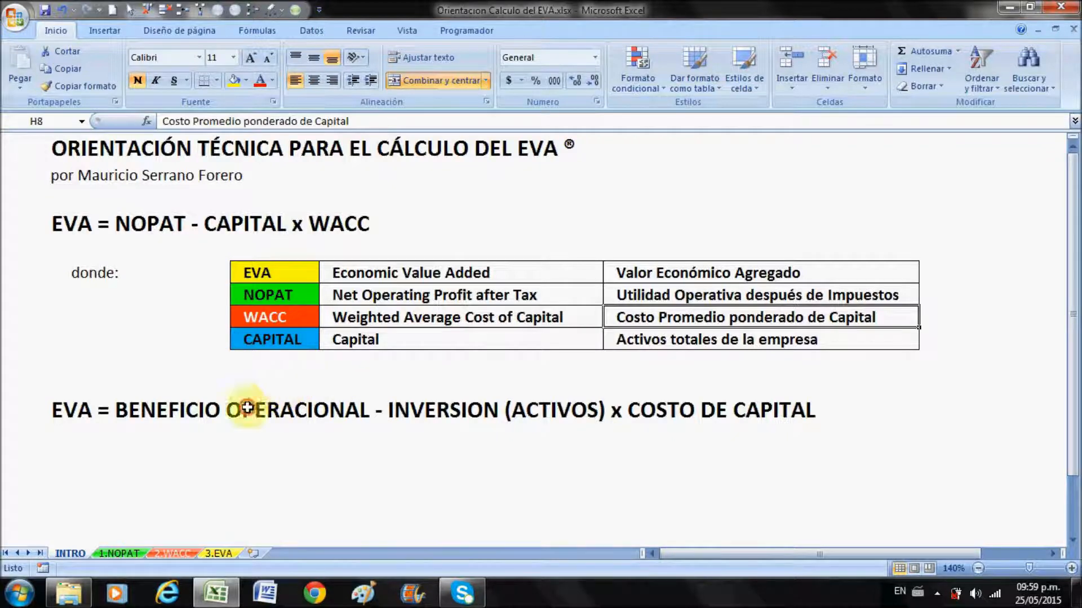
pyautogui.click(307, 407)
pyautogui.click(160, 413)
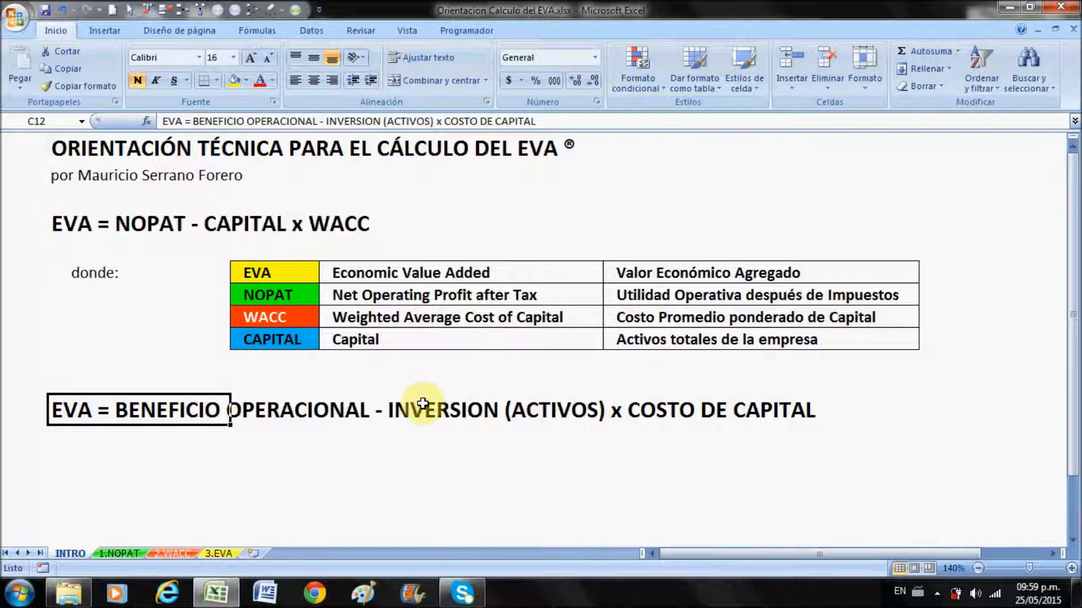
pyautogui.click(255, 298)
# Step: Review the operating profit, income tax and NOPAT calculations on the 1.NOPAT sheet
pyautogui.click(131, 554)
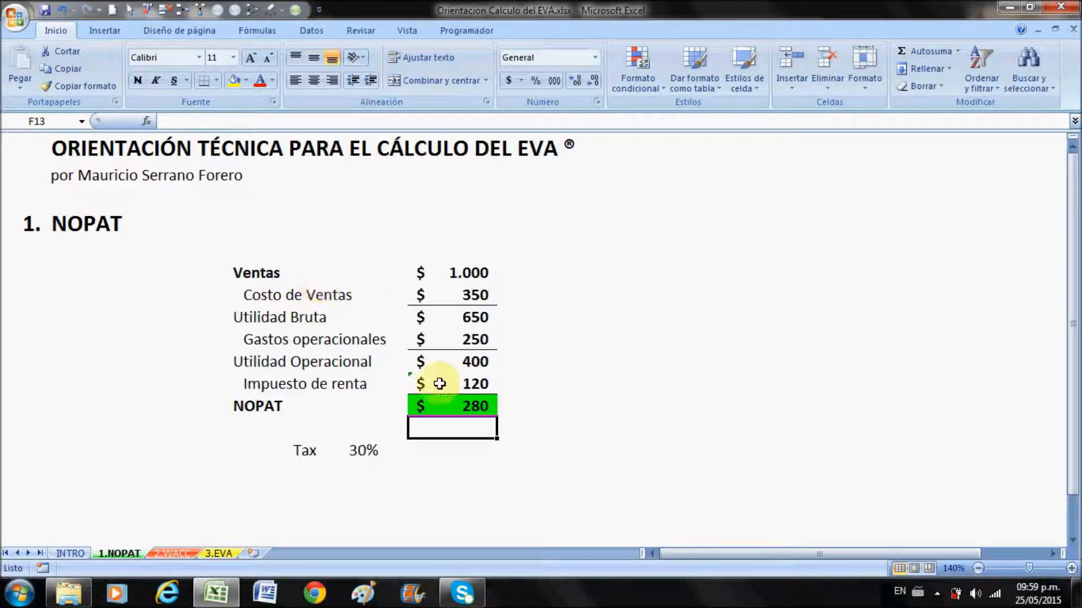
pyautogui.click(460, 364)
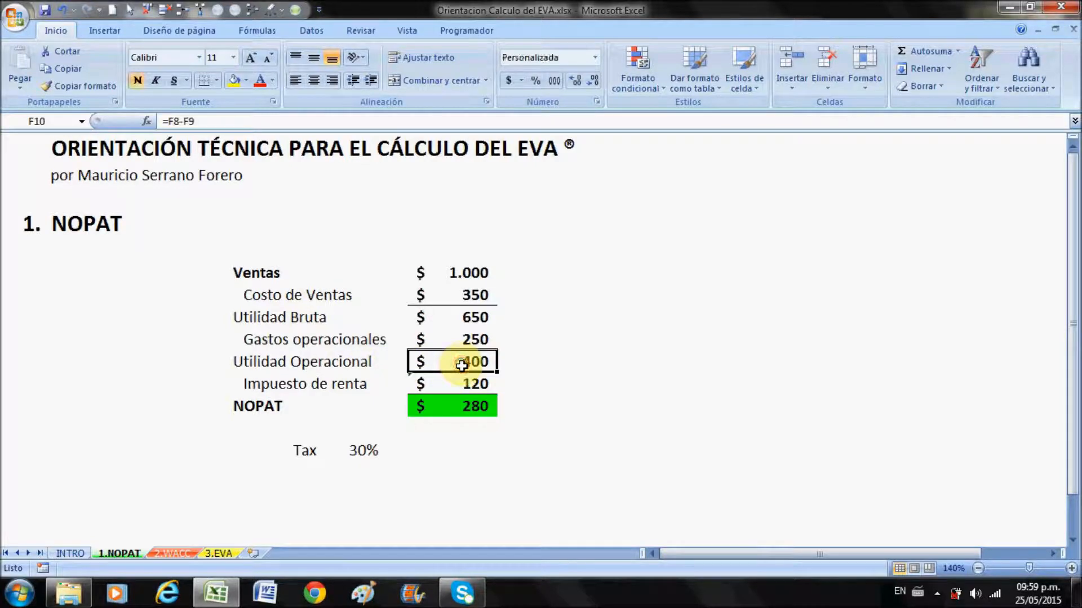
pyautogui.click(466, 387)
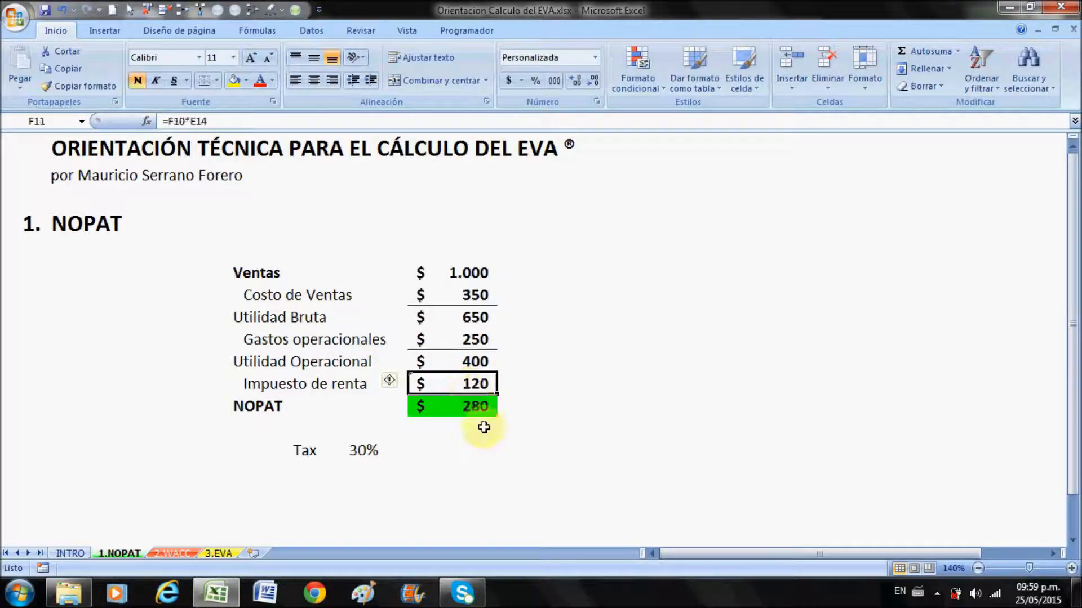
pyautogui.click(471, 406)
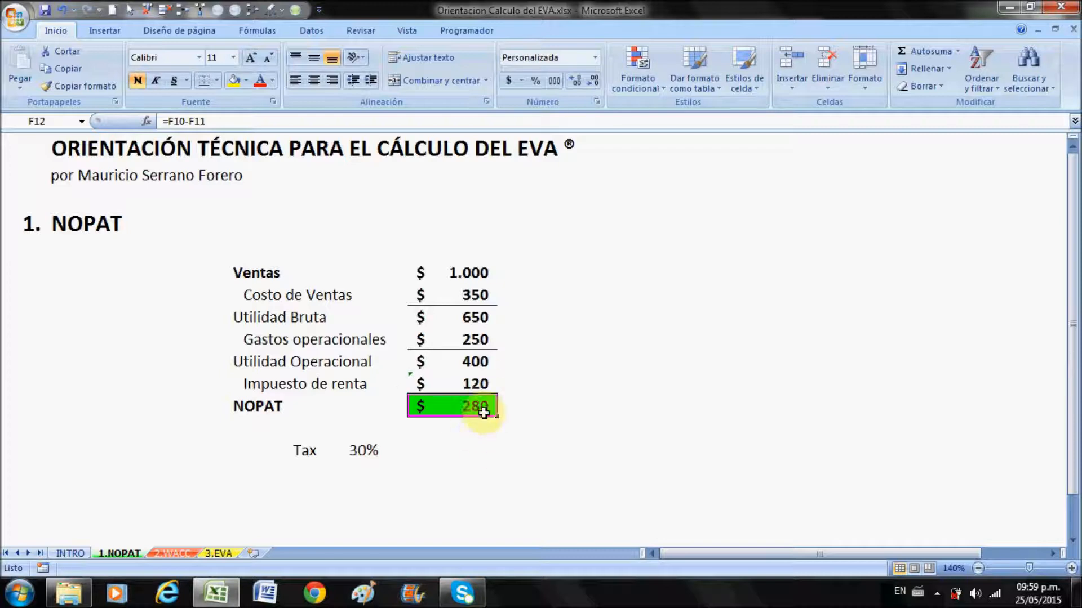
pyautogui.click(467, 428)
pyautogui.click(472, 406)
pyautogui.click(470, 423)
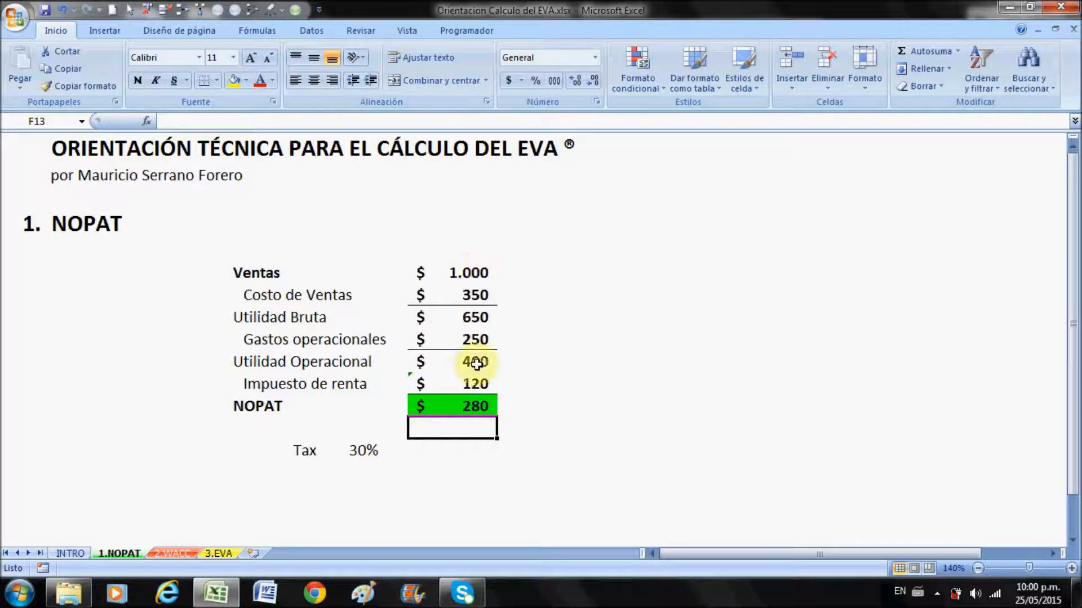
pyautogui.click(480, 407)
pyautogui.click(446, 428)
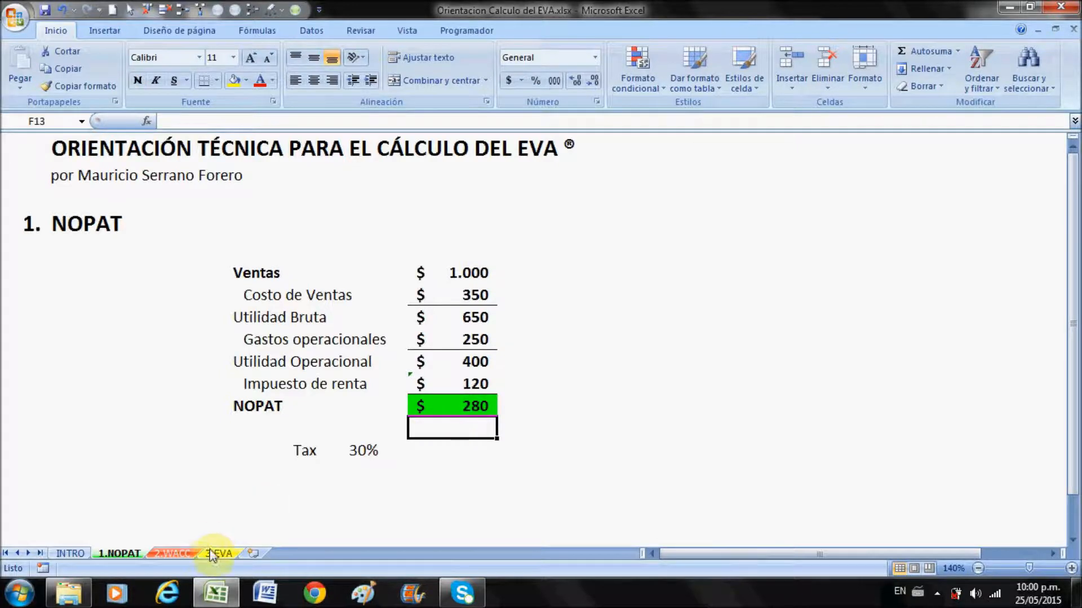
# Step: Examine the financing sources, their amounts and the total on the 2.WACC sheet
pyautogui.click(188, 554)
pyautogui.click(372, 423)
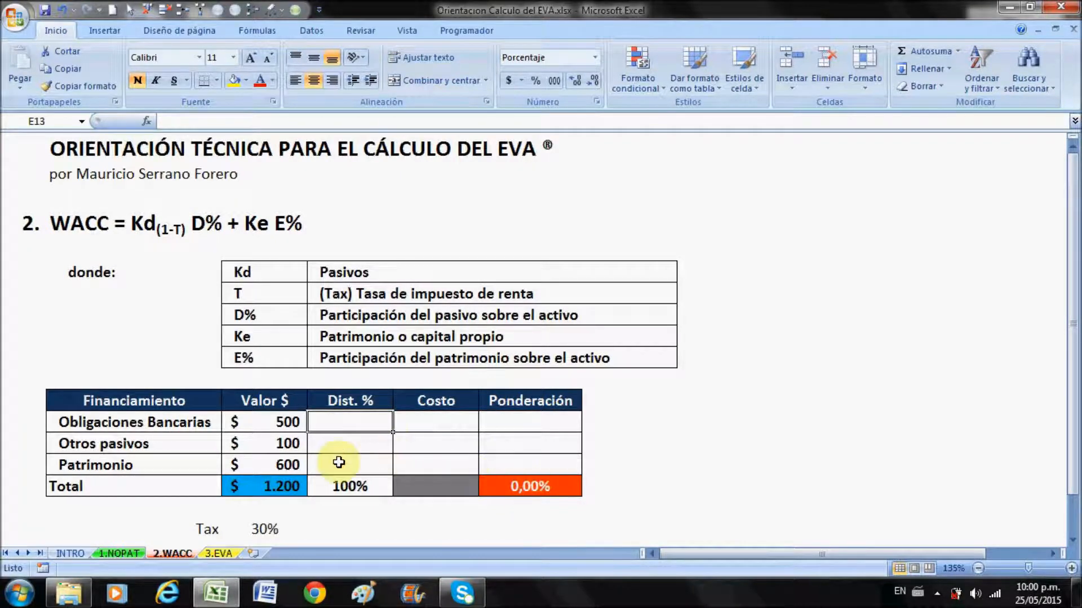
pyautogui.click(285, 483)
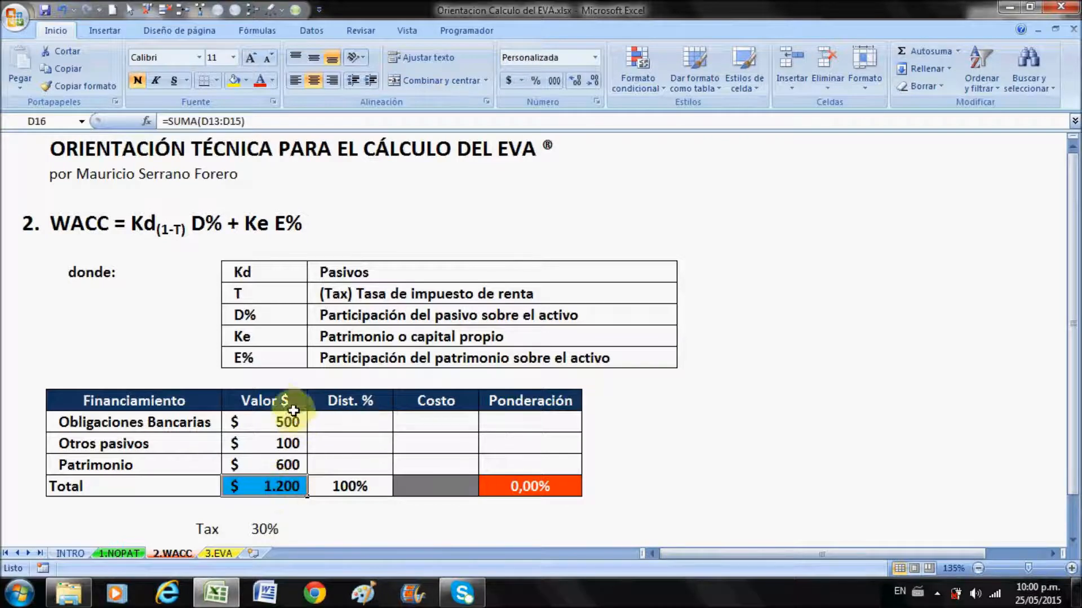
pyautogui.moveTo(279, 400); pyautogui.dragTo(181, 485)
pyautogui.click(202, 486)
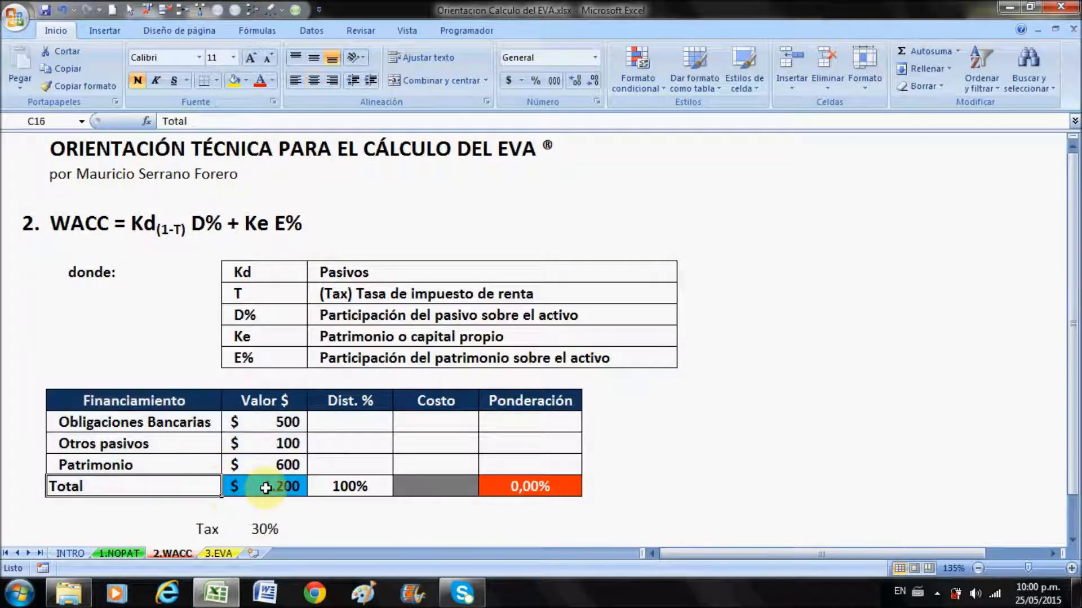
pyautogui.click(266, 488)
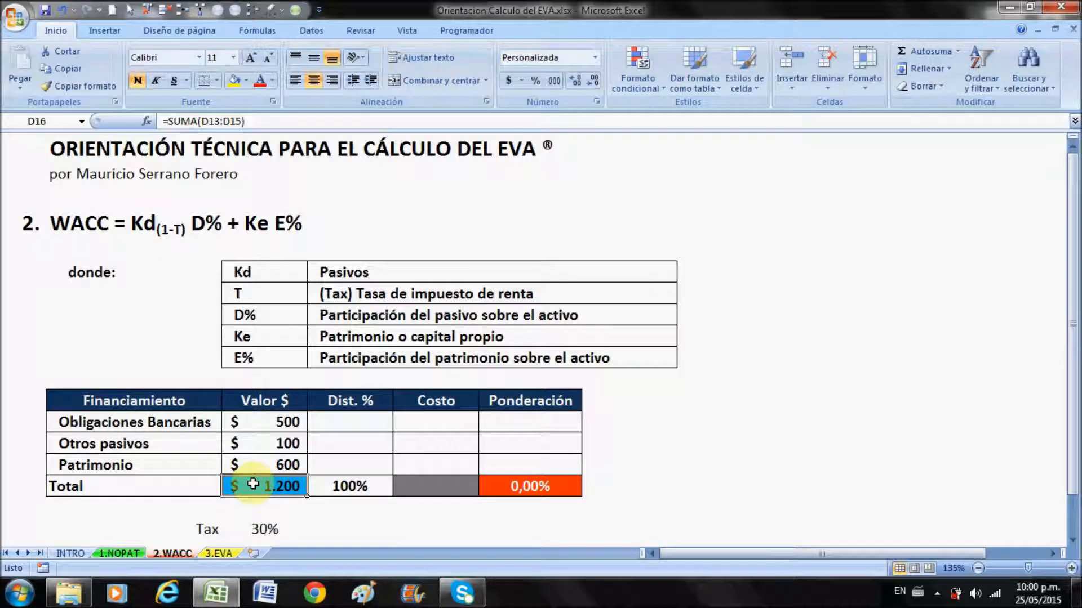
pyautogui.moveTo(177, 422); pyautogui.dragTo(251, 467)
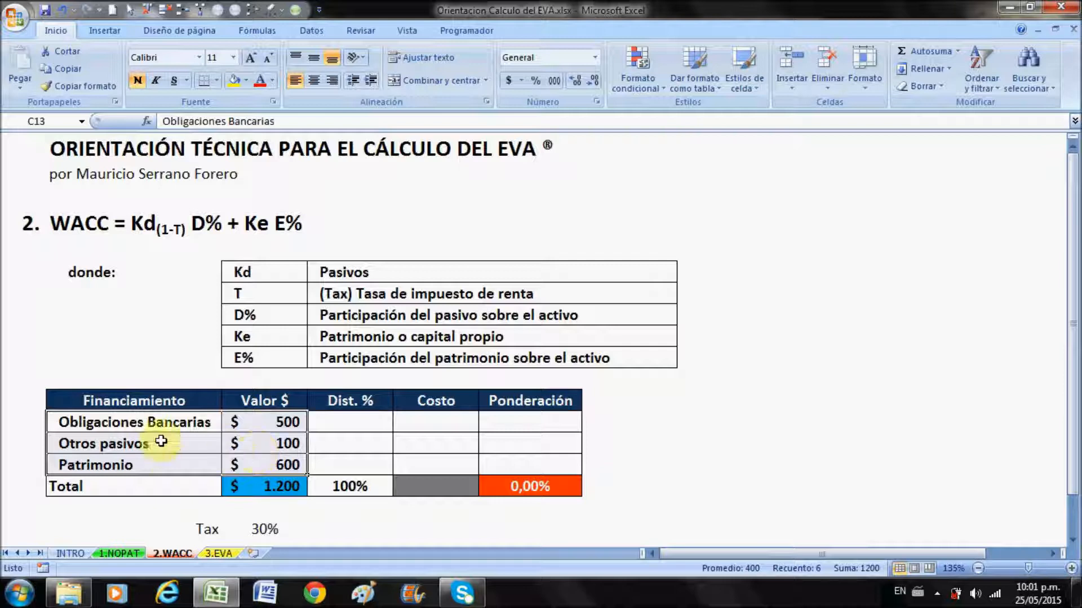
pyautogui.moveTo(174, 422); pyautogui.dragTo(256, 459)
pyautogui.click(257, 459)
# Step: Review the WACC formula with its Kd and T definitions, and the columns of the financing table
pyautogui.click(121, 230)
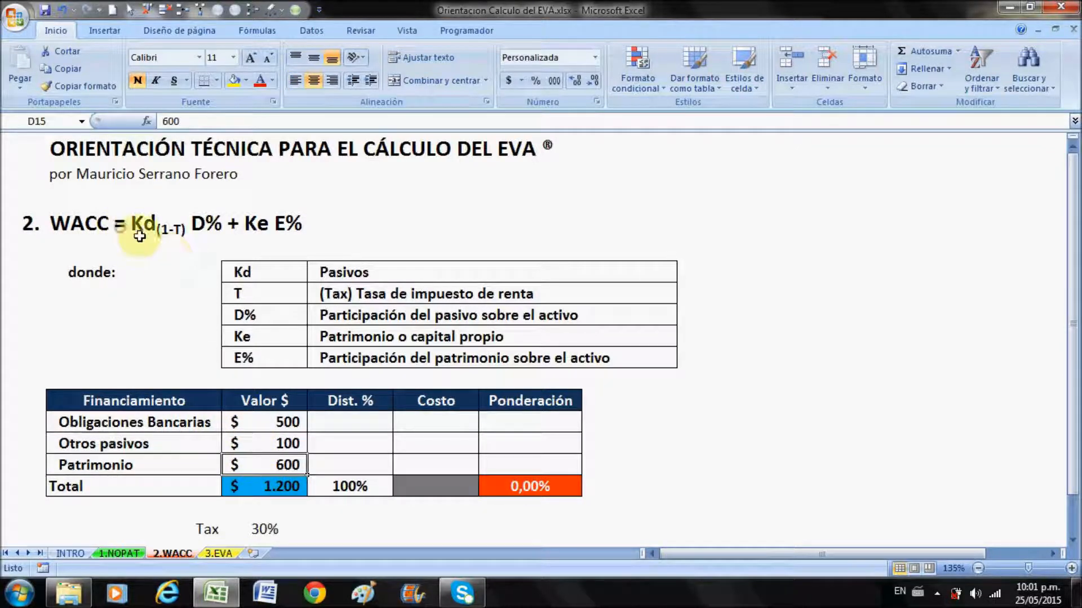
pyautogui.click(350, 273)
pyautogui.click(350, 292)
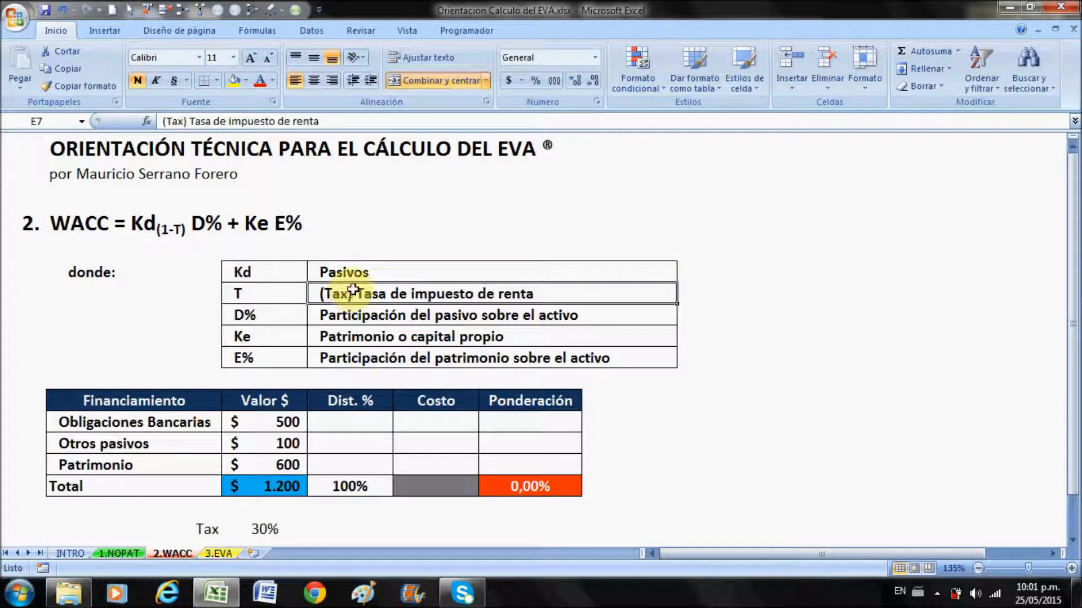
pyautogui.click(332, 419)
pyautogui.moveTo(175, 401); pyautogui.dragTo(280, 487)
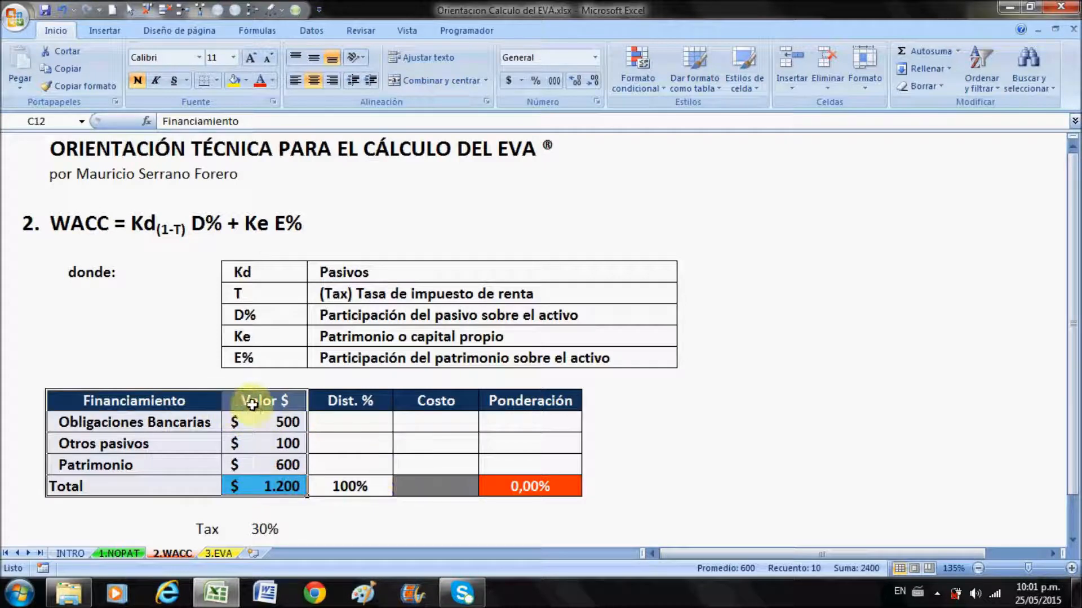
pyautogui.moveTo(197, 401); pyautogui.dragTo(526, 483)
# Step: Calculate the Dist. % share of Obligaciones Bancarias in E13 with the formula =D13/$D$16
pyautogui.click(337, 433)
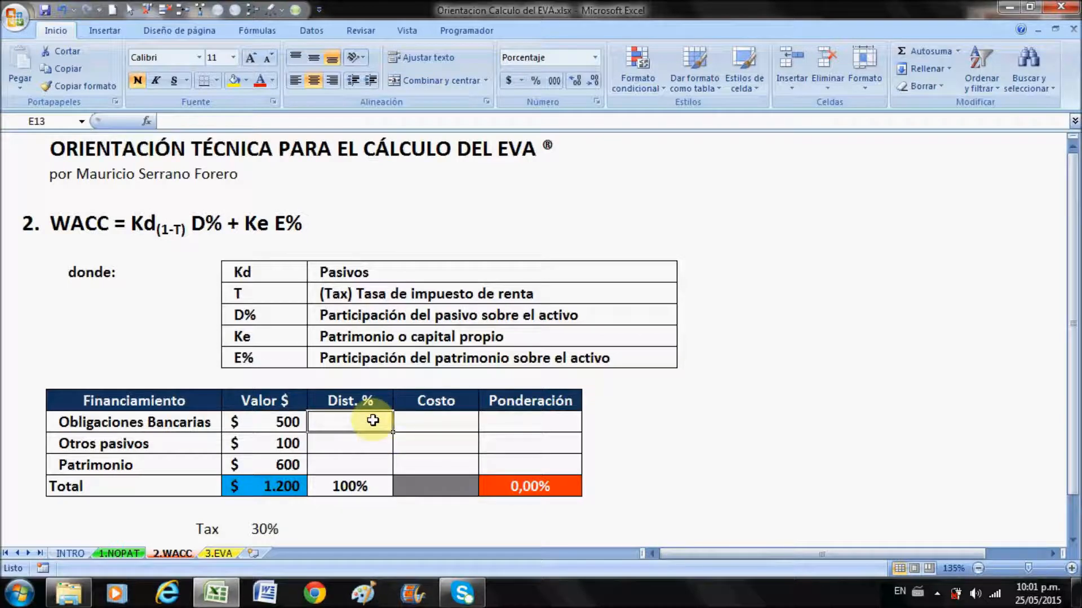
pyautogui.write('=')
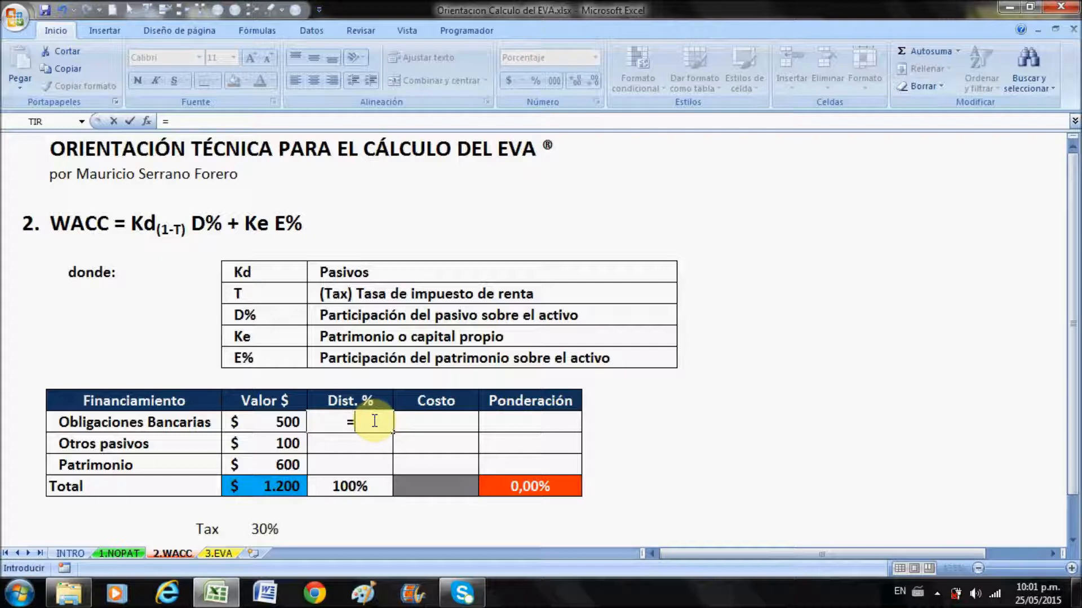
pyautogui.press('Left')
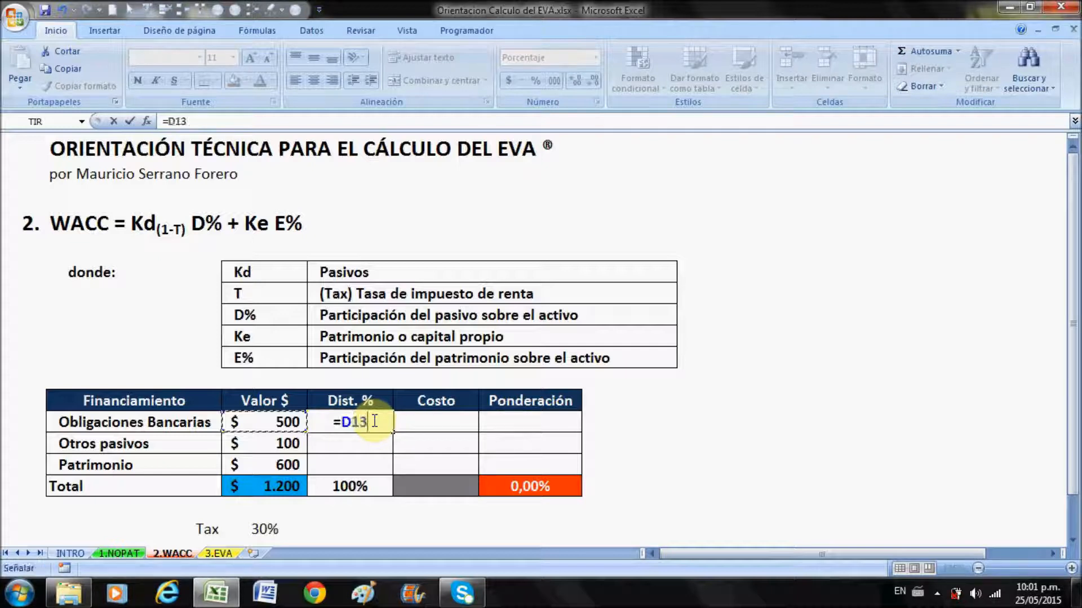
pyautogui.write('/')
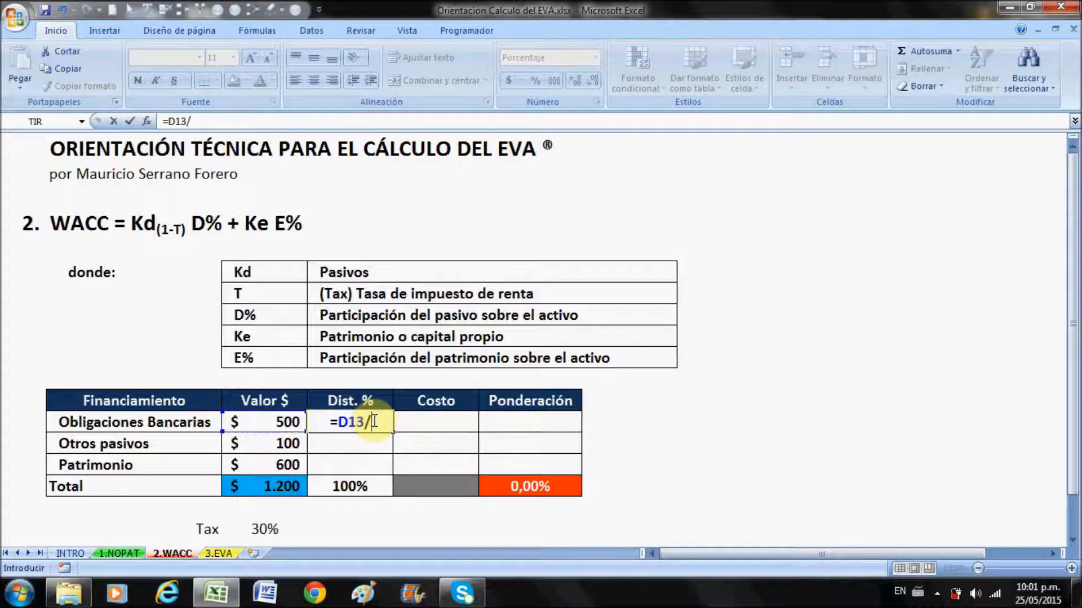
pyautogui.press('Left')
pyautogui.press('Down')
pyautogui.press('Down')
pyautogui.press('Down')
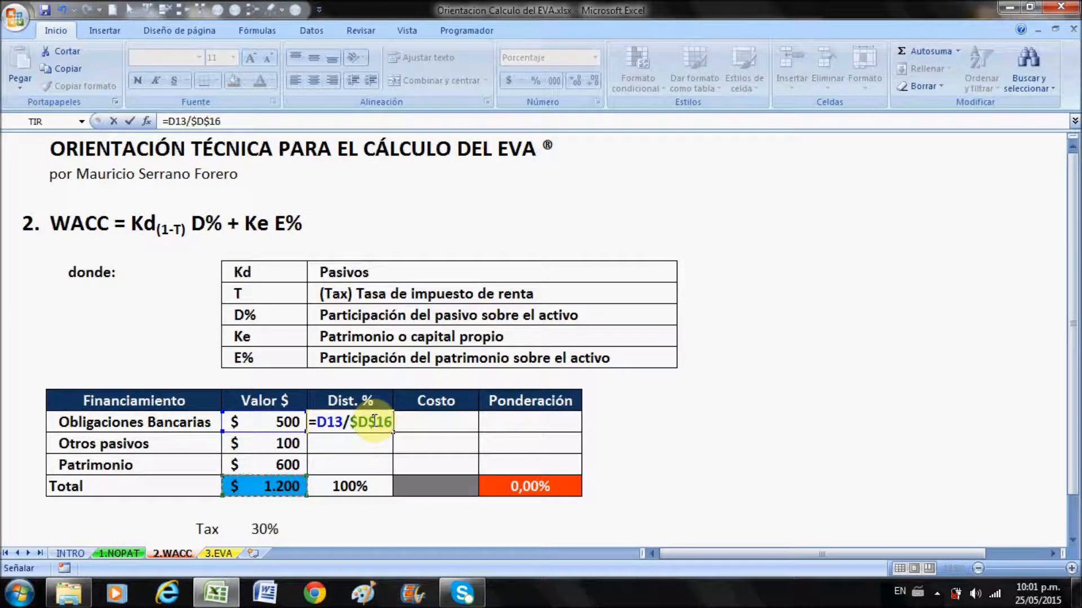
pyautogui.press('Return')
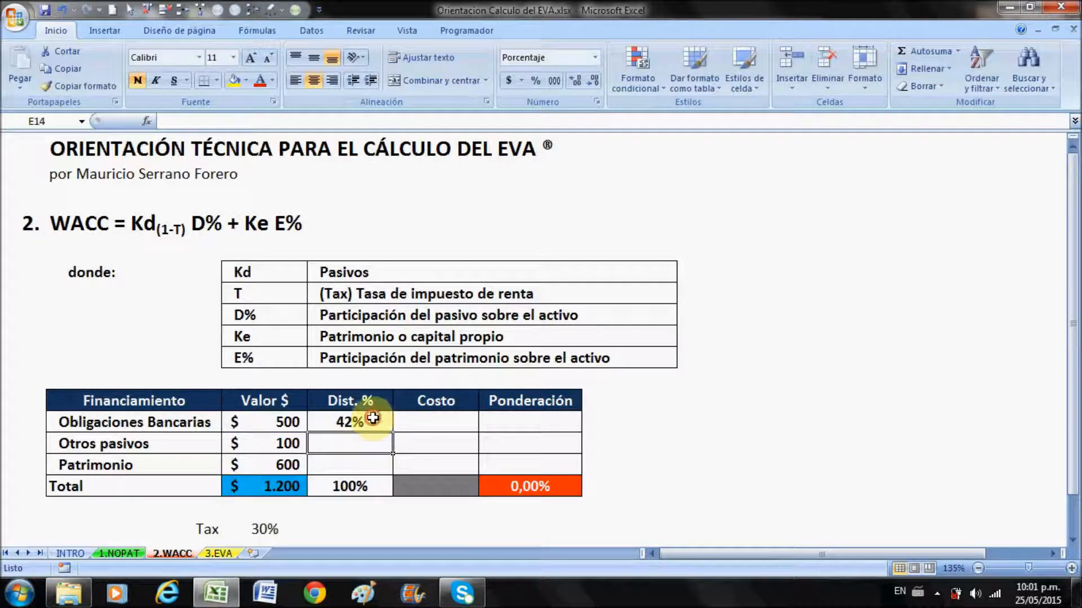
# Step: Copy the Obligaciones Bancarias Dist. % formula down to the Total row and check the copied formulas
pyautogui.click(373, 419)
pyautogui.moveTo(392, 432); pyautogui.dragTo(394, 485)
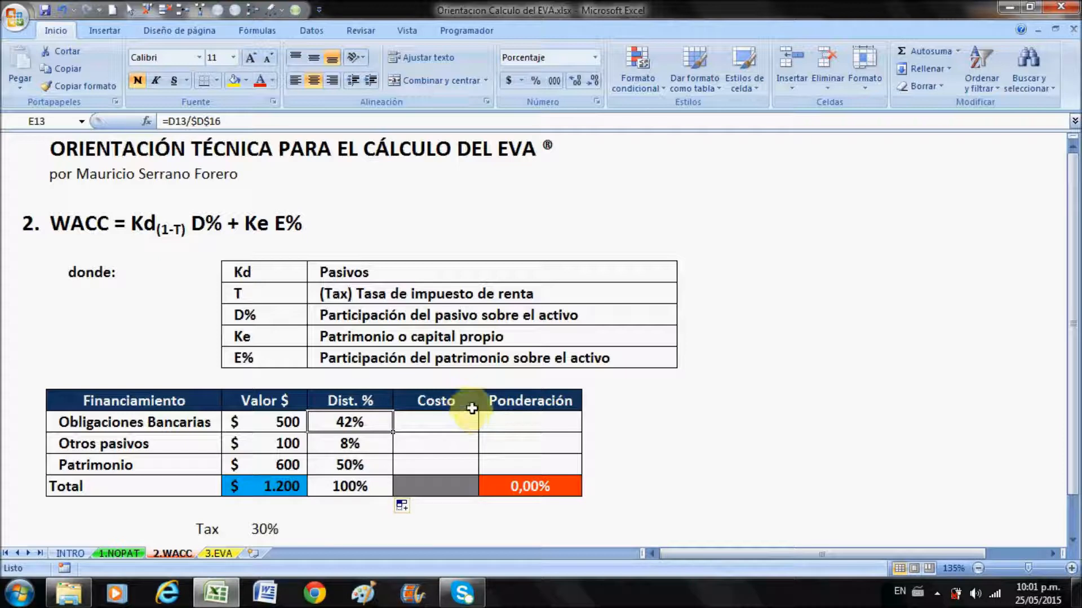
pyautogui.click(350, 444)
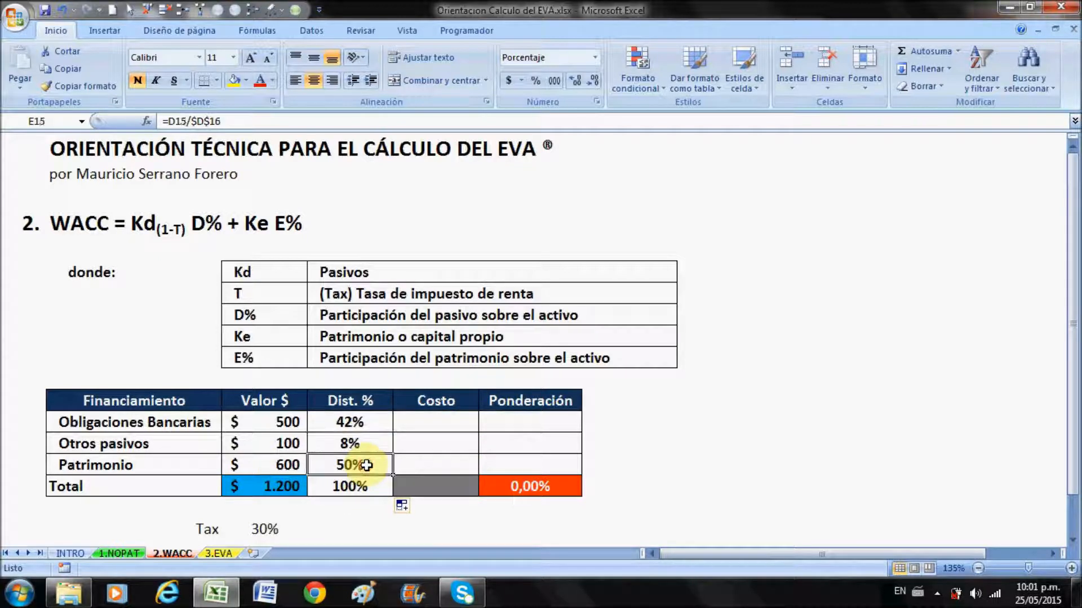
# Step: Fill the Costo column with 20% for Obligaciones Bancarias, 0% for Otros pasivos and 25% for Patrimonio
pyautogui.click(449, 423)
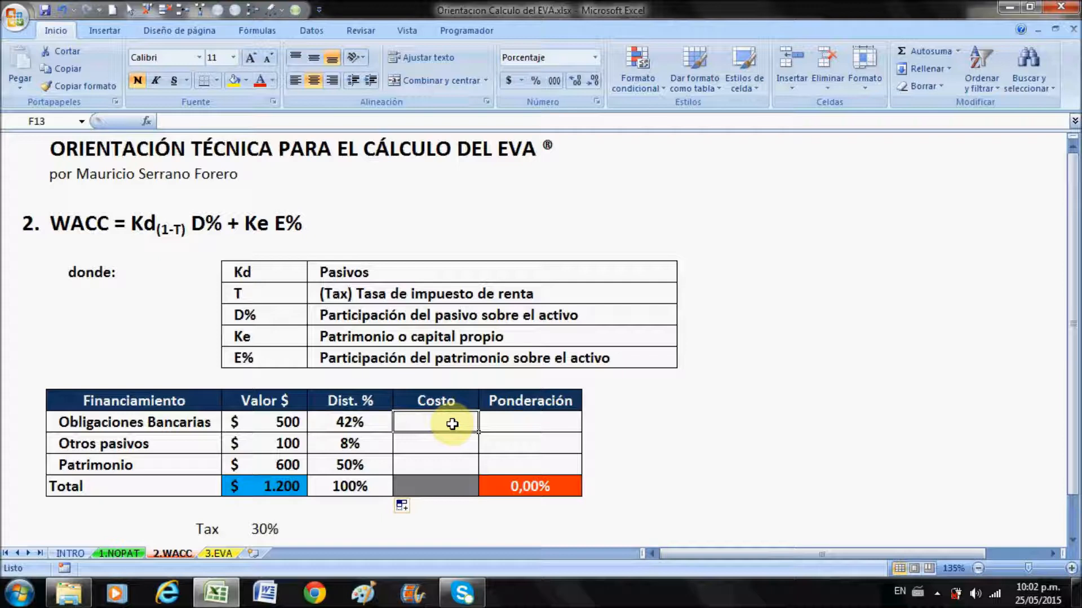
pyautogui.write('20')
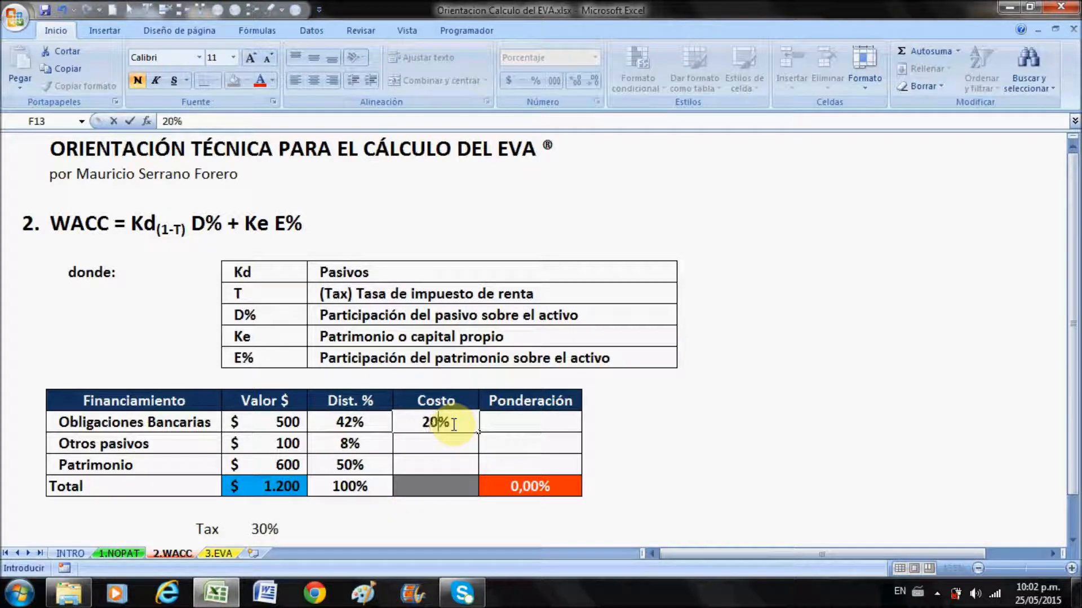
pyautogui.press('Return')
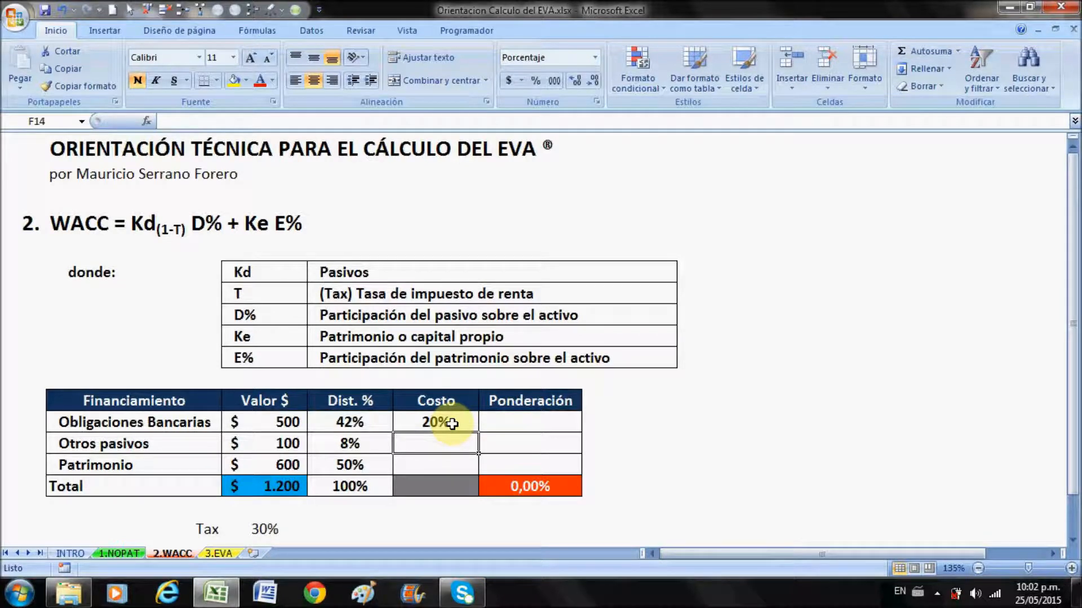
pyautogui.write('0')
pyautogui.press('Return')
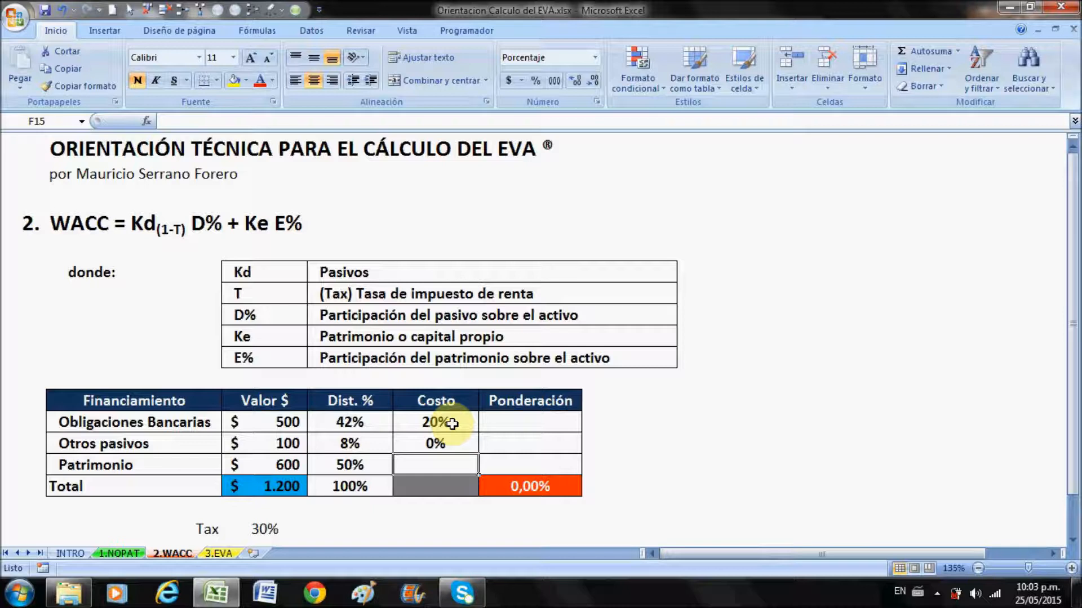
pyautogui.write('25')
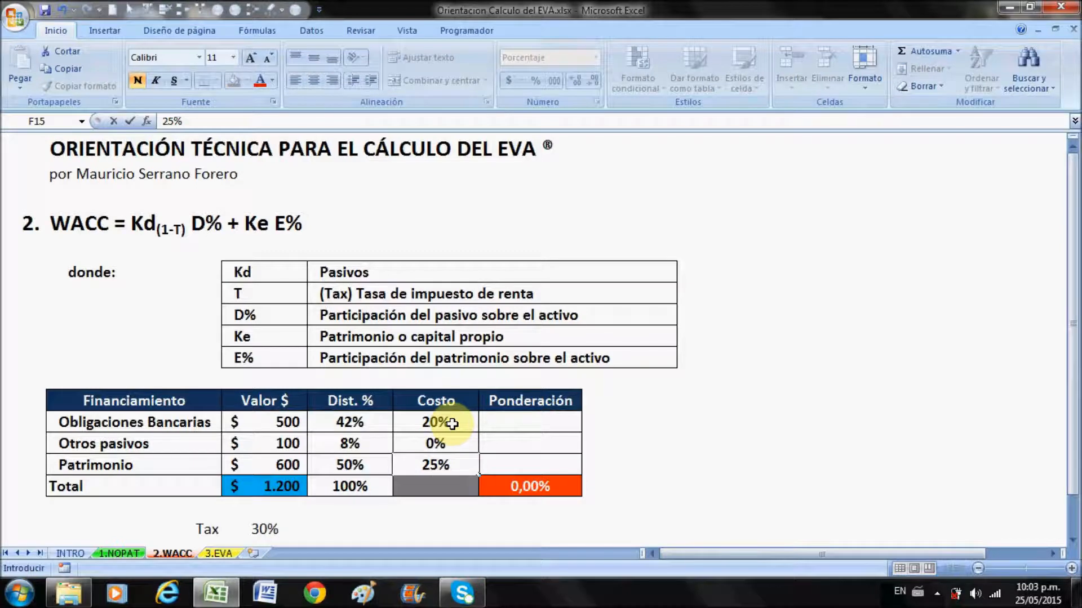
pyautogui.press('Return')
pyautogui.press('Up')
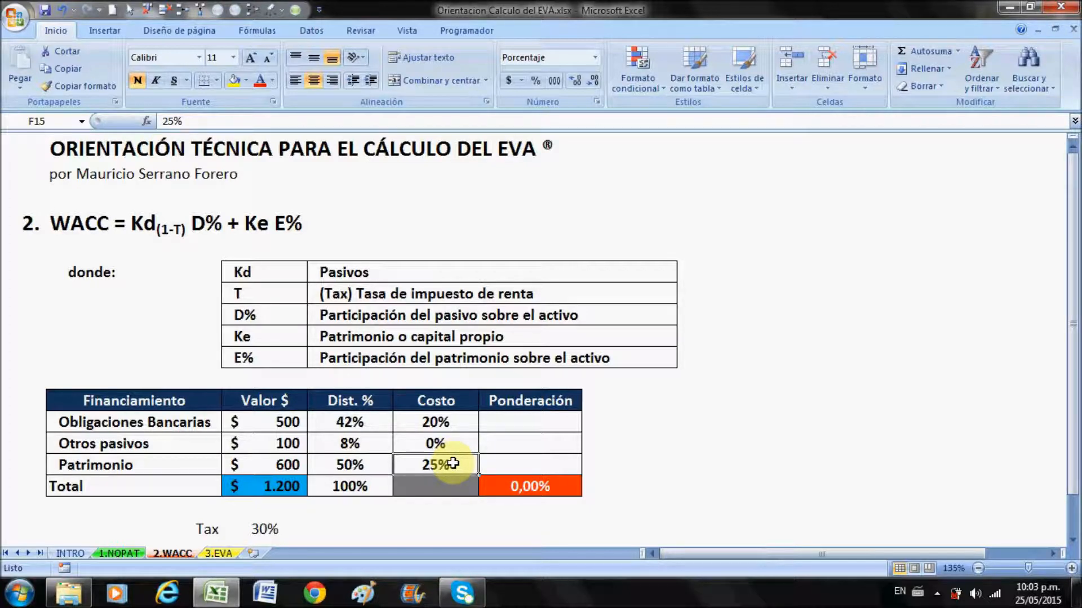
# Step: Calculate the Ponderación of Obligaciones Bancarias in G13 with the formula =E13*F13
pyautogui.click(503, 418)
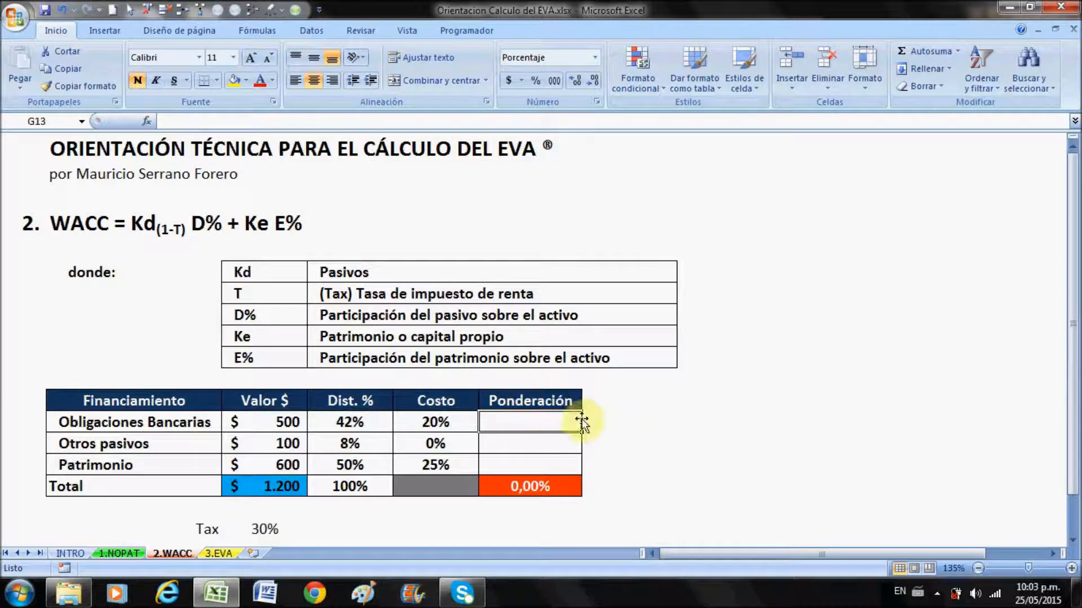
pyautogui.moveTo(459, 422); pyautogui.dragTo(459, 459)
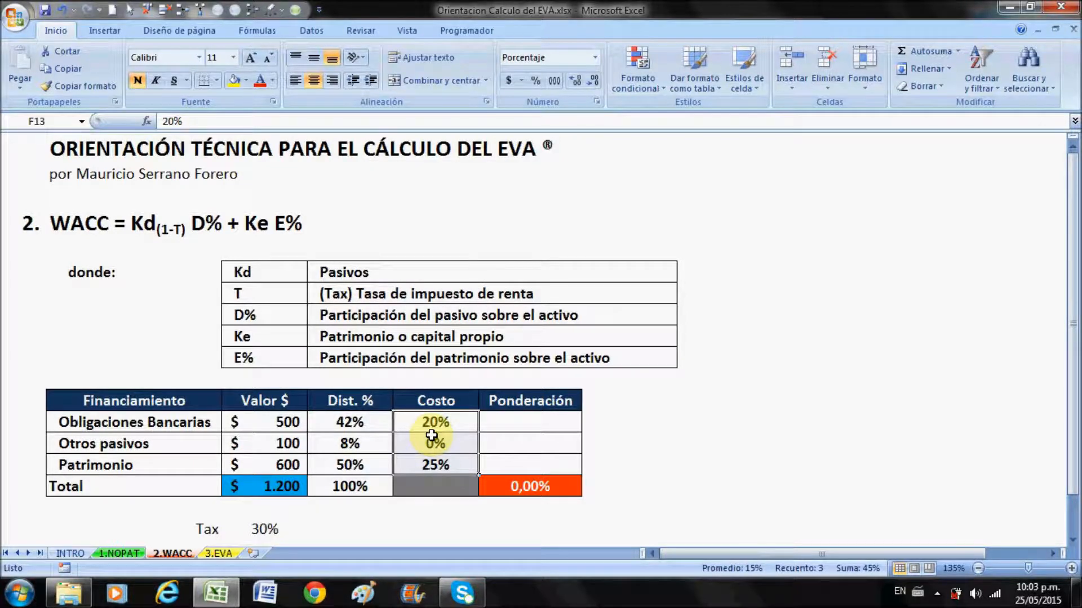
pyautogui.click(493, 423)
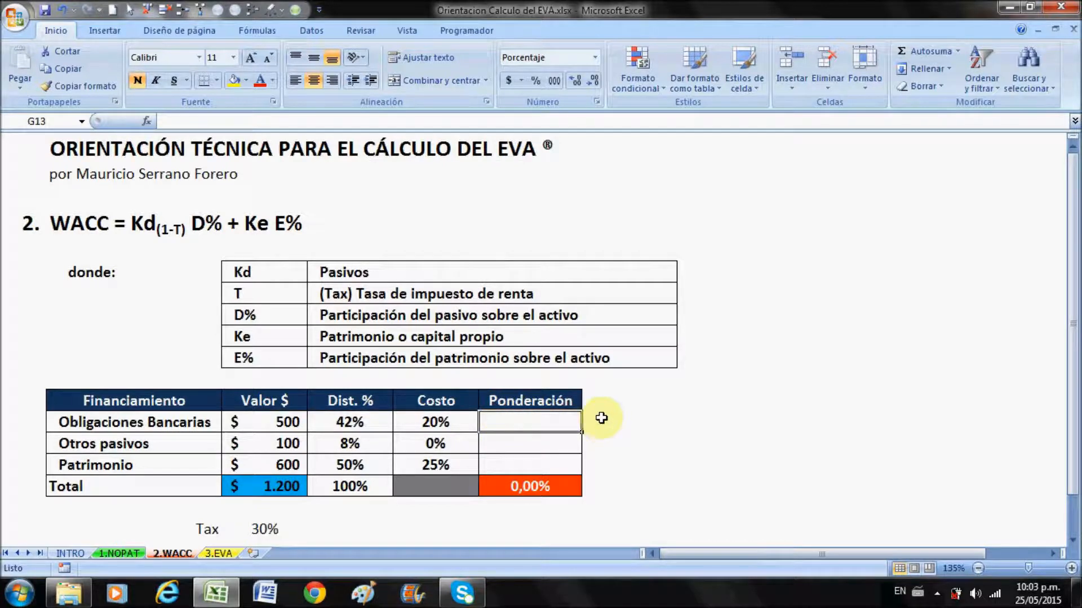
pyautogui.write('=')
pyautogui.press('Left')
pyautogui.press('Left')
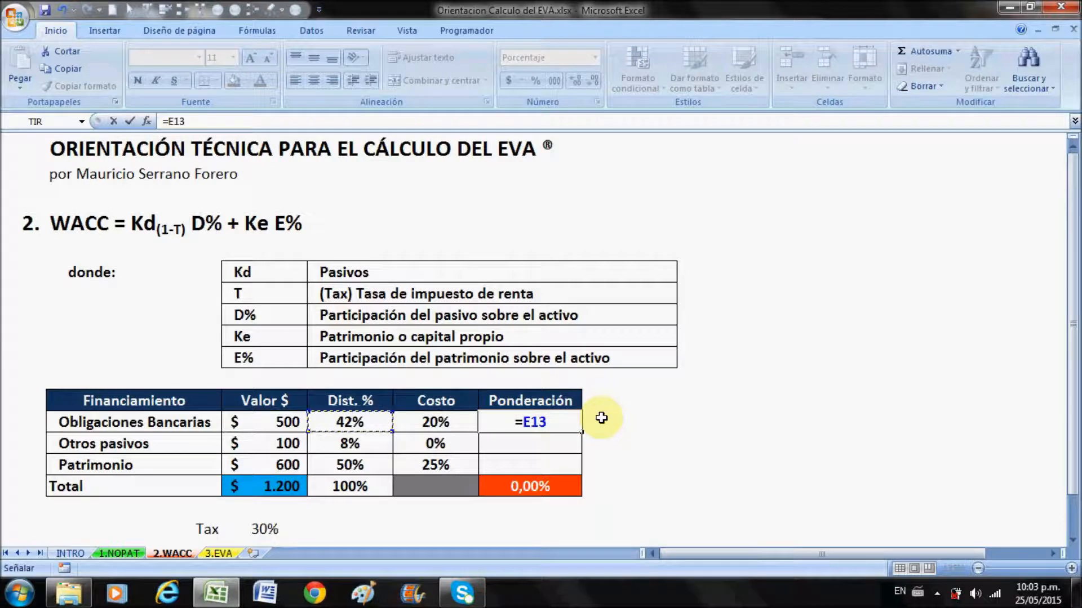
pyautogui.write('*')
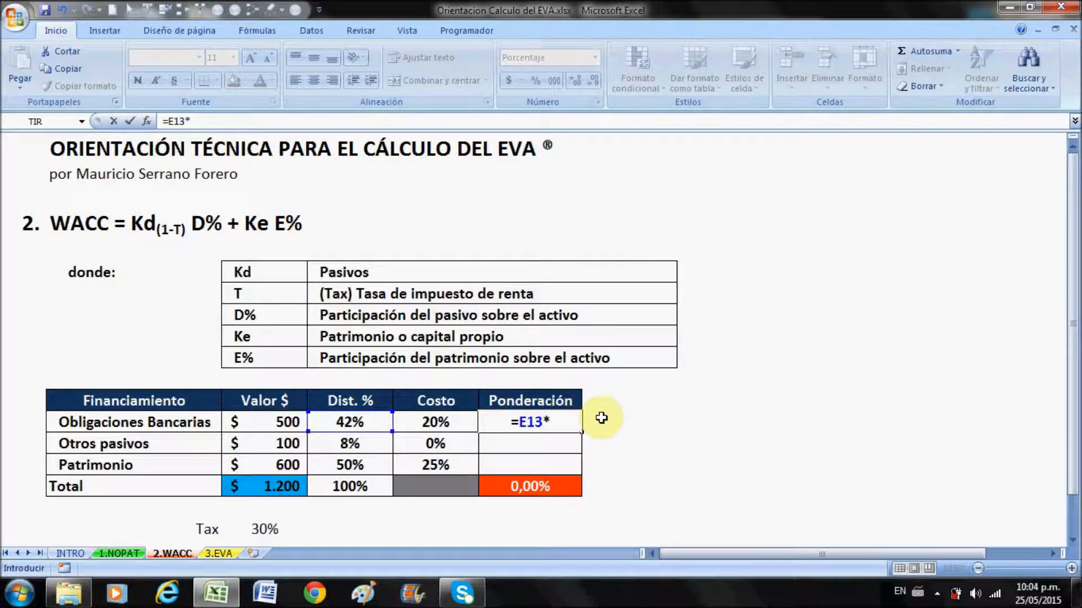
pyautogui.press('Left')
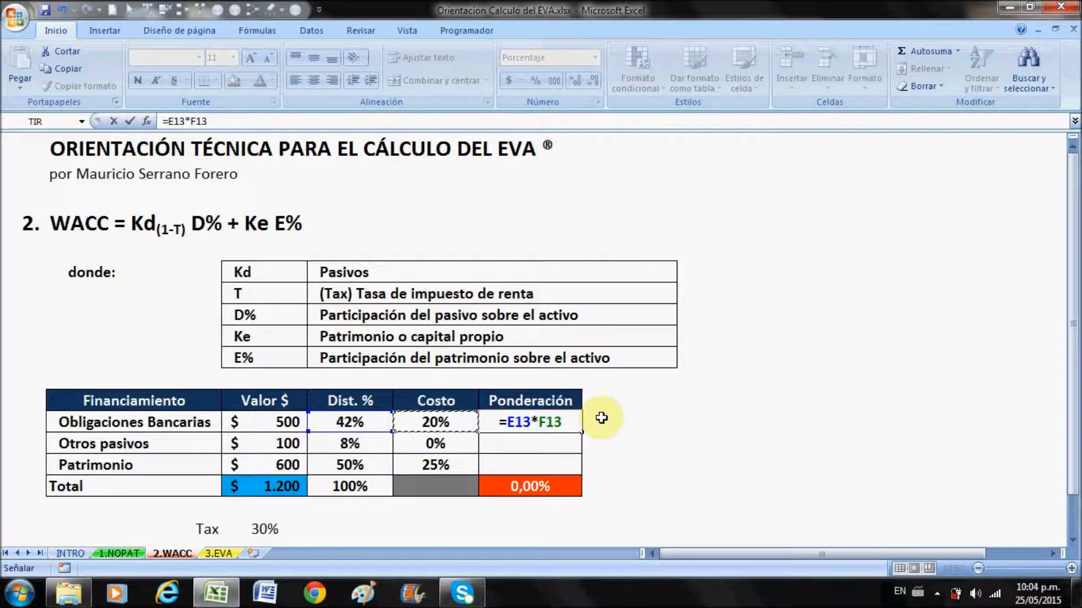
pyautogui.press('Return')
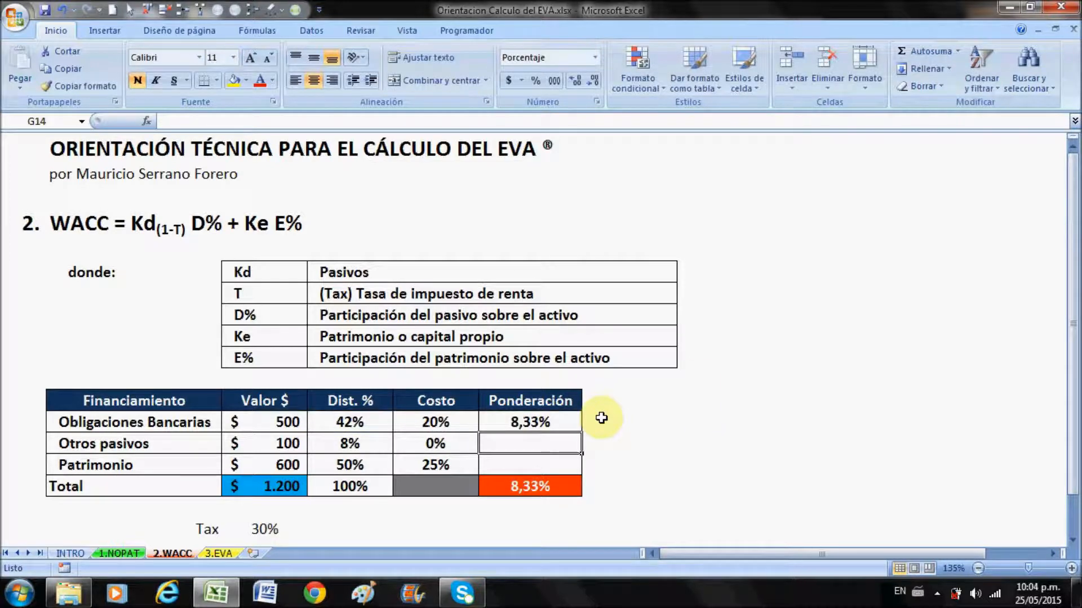
# Step: Copy the Obligaciones Bancarias Ponderación formula down to the Patrimonio row and check the Total formula
pyautogui.click(579, 422)
pyautogui.moveTo(581, 433); pyautogui.dragTo(581, 474)
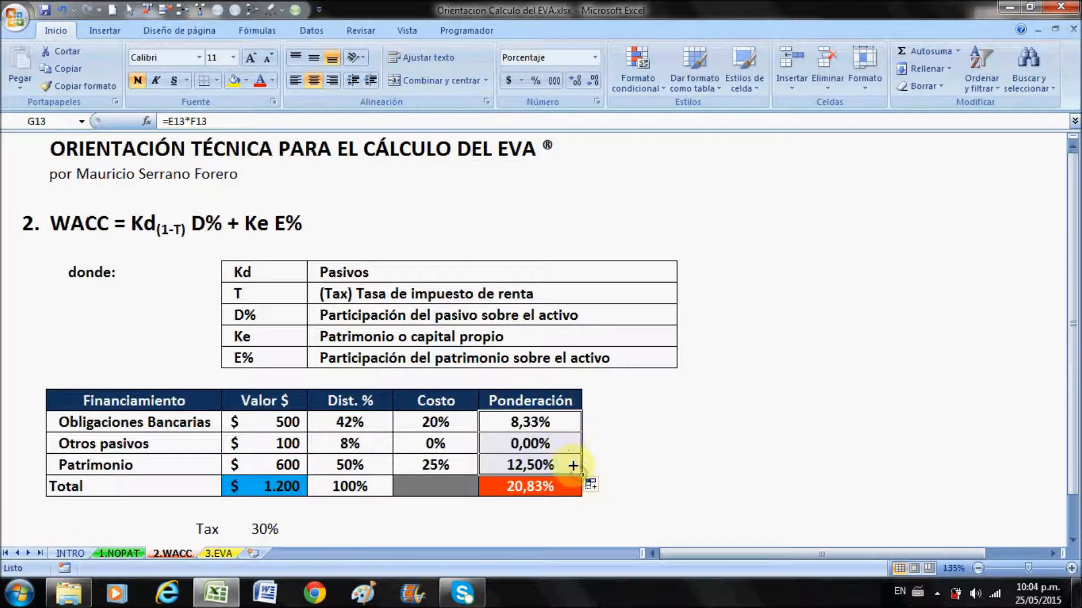
pyautogui.click(548, 487)
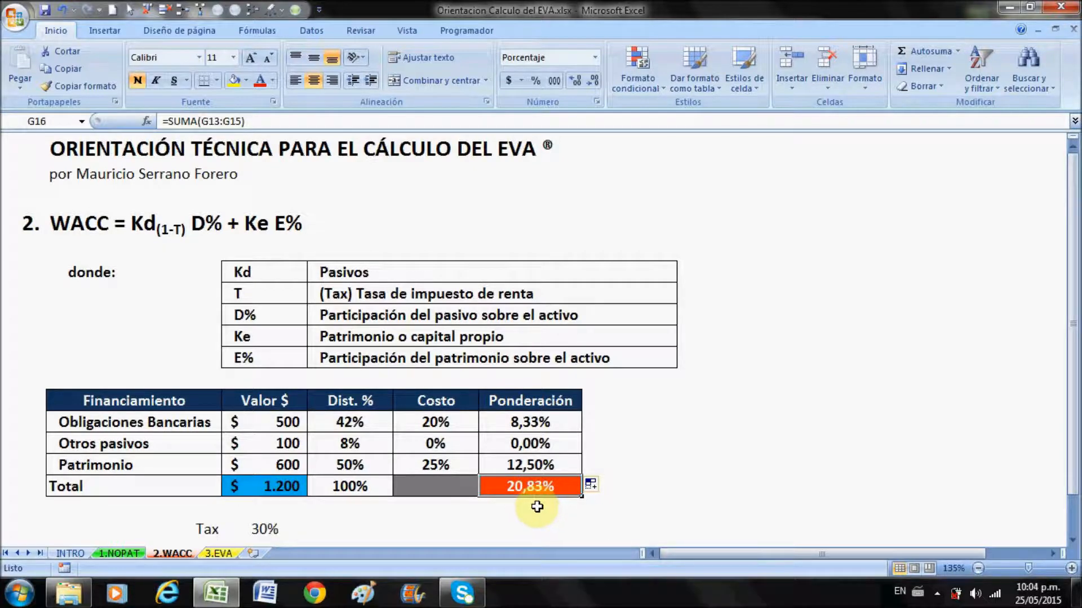
pyautogui.click(537, 507)
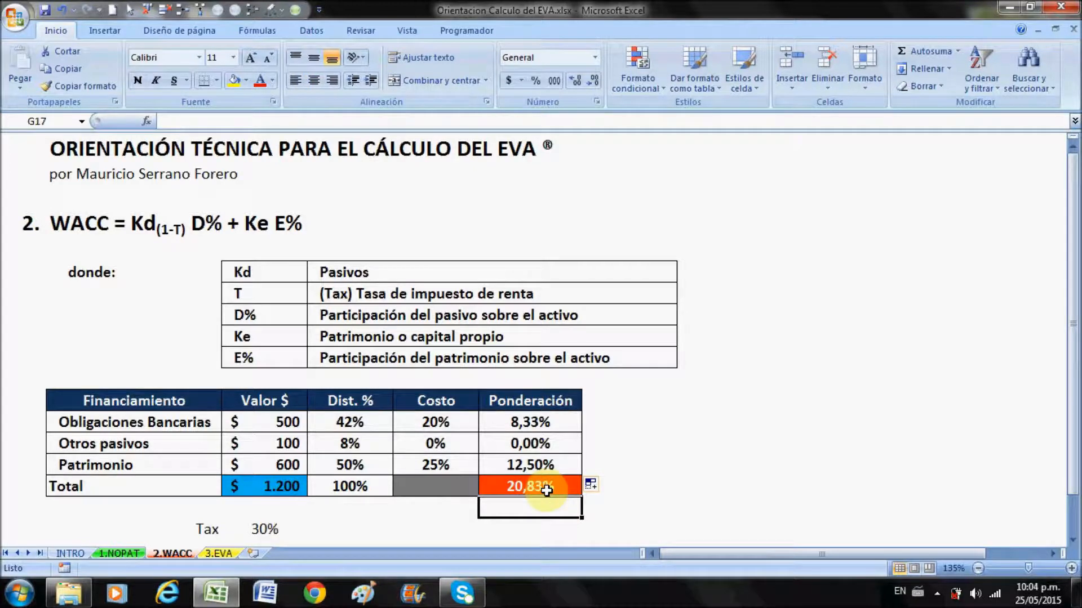
pyautogui.click(657, 493)
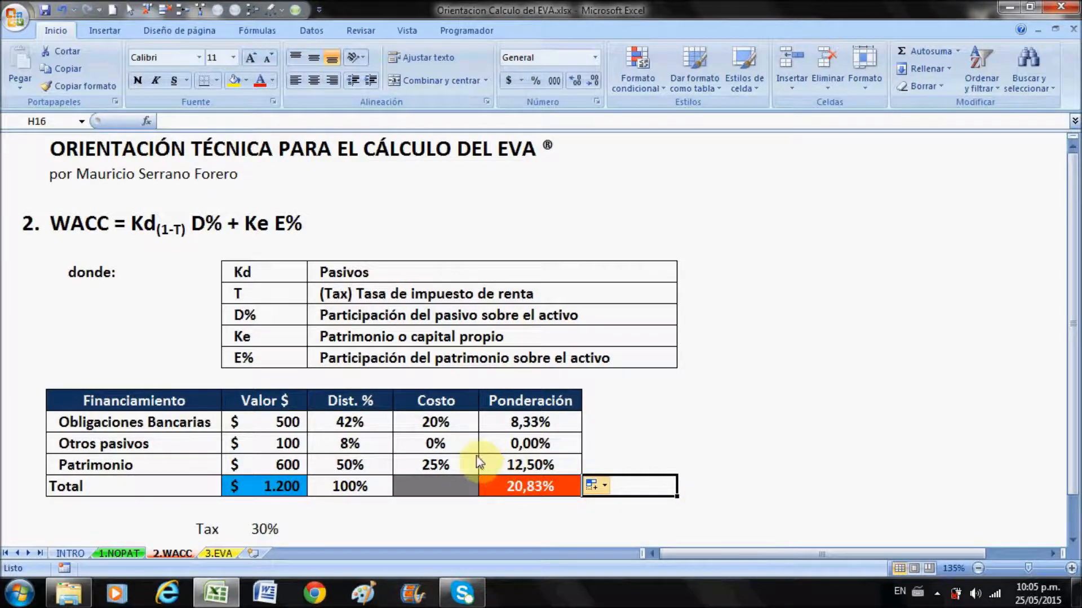
# Step: Compare the Patrimonio cost and its Ponderación with the total WACC
pyautogui.click(441, 466)
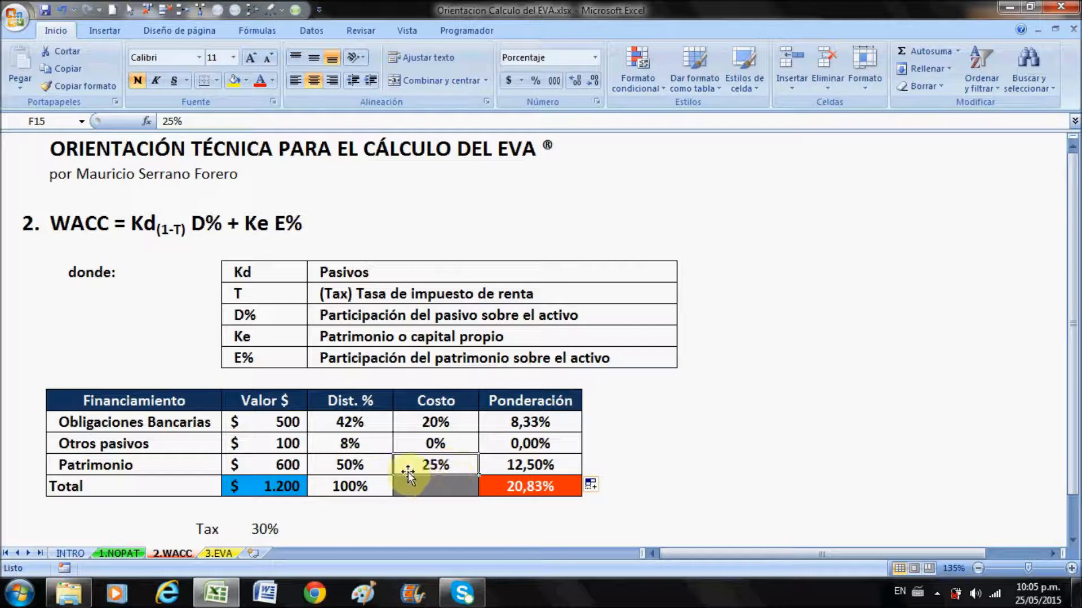
pyautogui.click(524, 469)
pyautogui.click(439, 461)
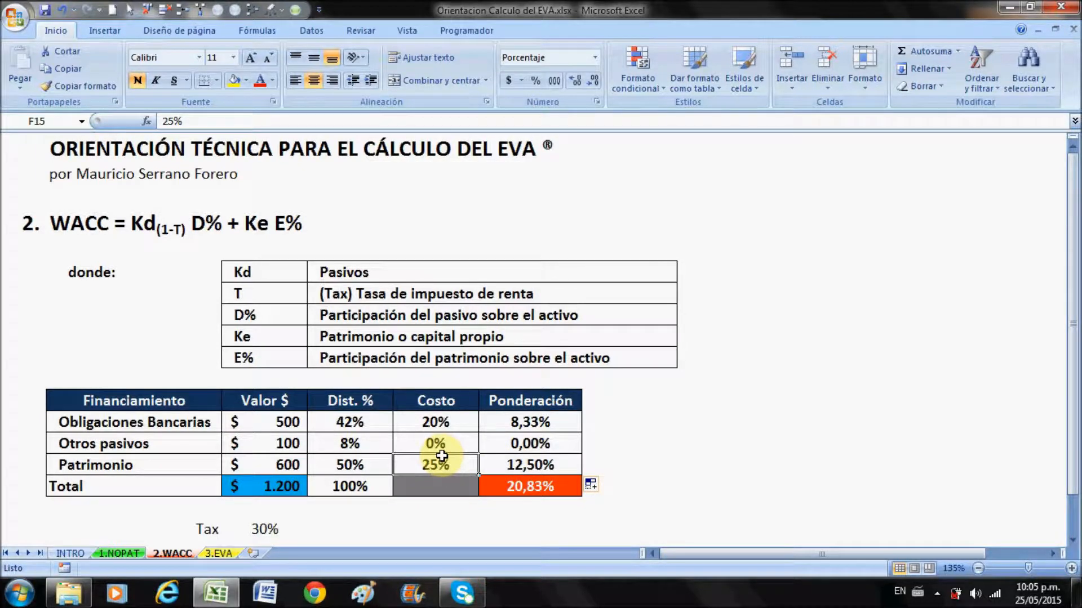
pyautogui.click(530, 486)
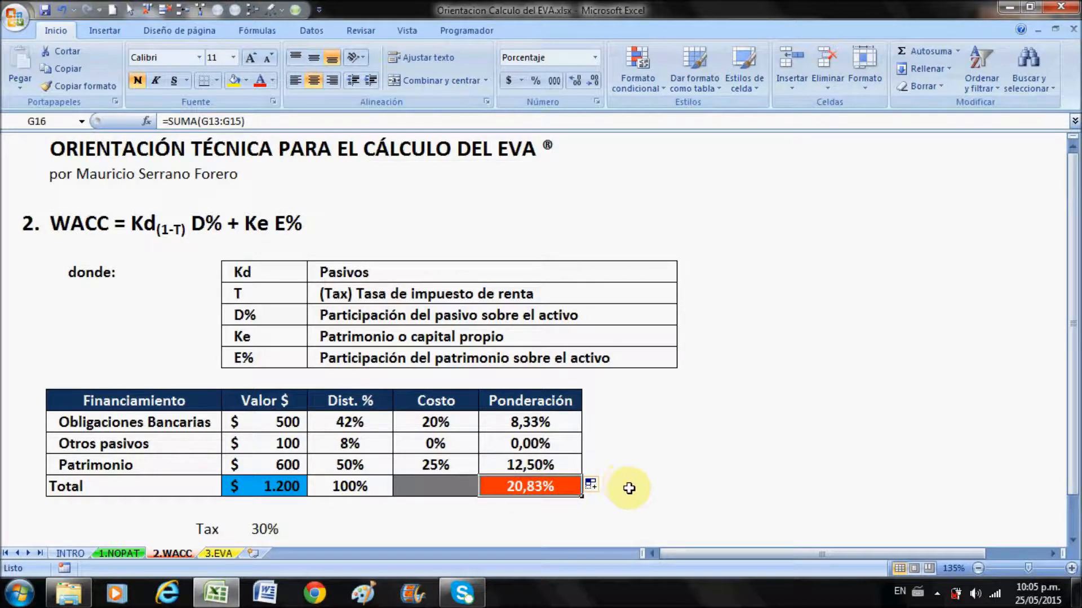
pyautogui.click(623, 484)
pyautogui.click(719, 488)
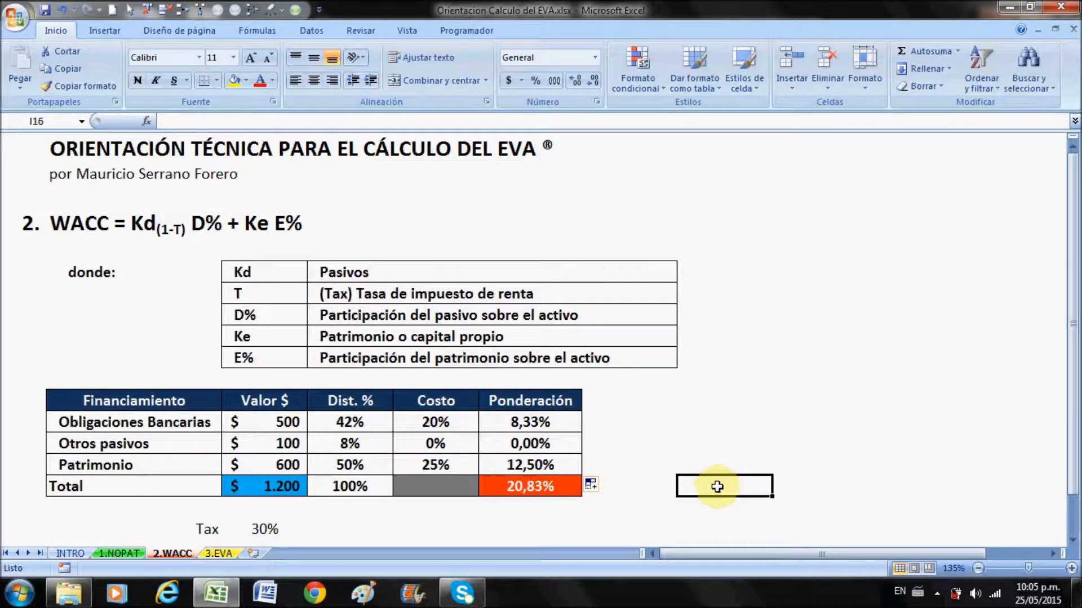
pyautogui.click(633, 485)
pyautogui.click(694, 483)
pyautogui.click(653, 481)
pyautogui.click(688, 484)
pyautogui.click(651, 484)
pyautogui.click(696, 484)
pyautogui.click(649, 483)
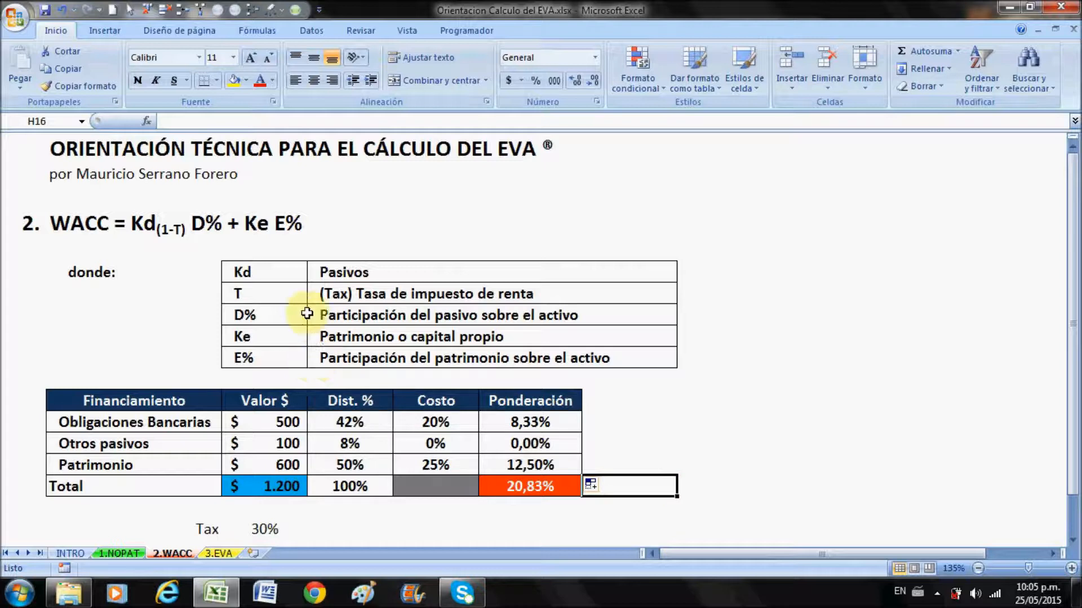
# Step: Review the NOPAT, CAPITAL, WACC and EVA cells on the 3.EVA sheet, including their formulas
pyautogui.click(225, 553)
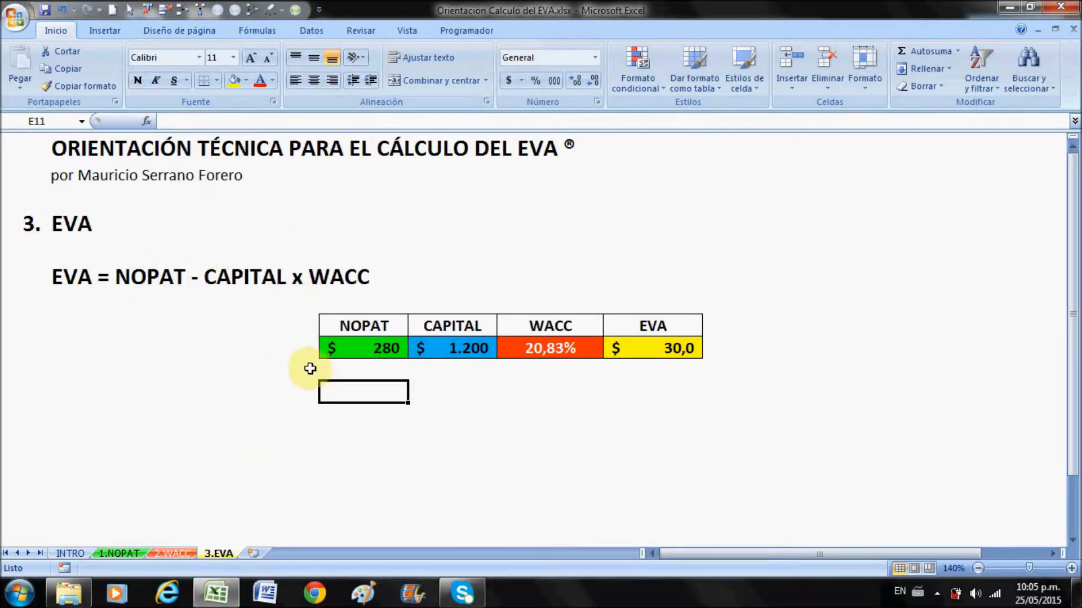
pyautogui.moveTo(393, 344); pyautogui.dragTo(475, 346)
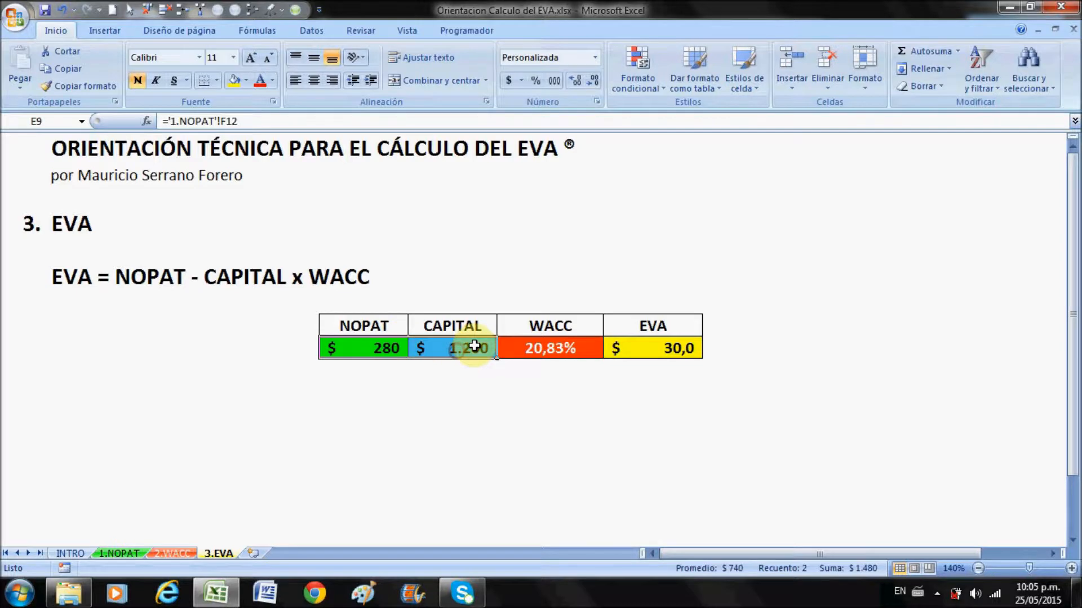
pyautogui.click(515, 346)
pyautogui.click(628, 352)
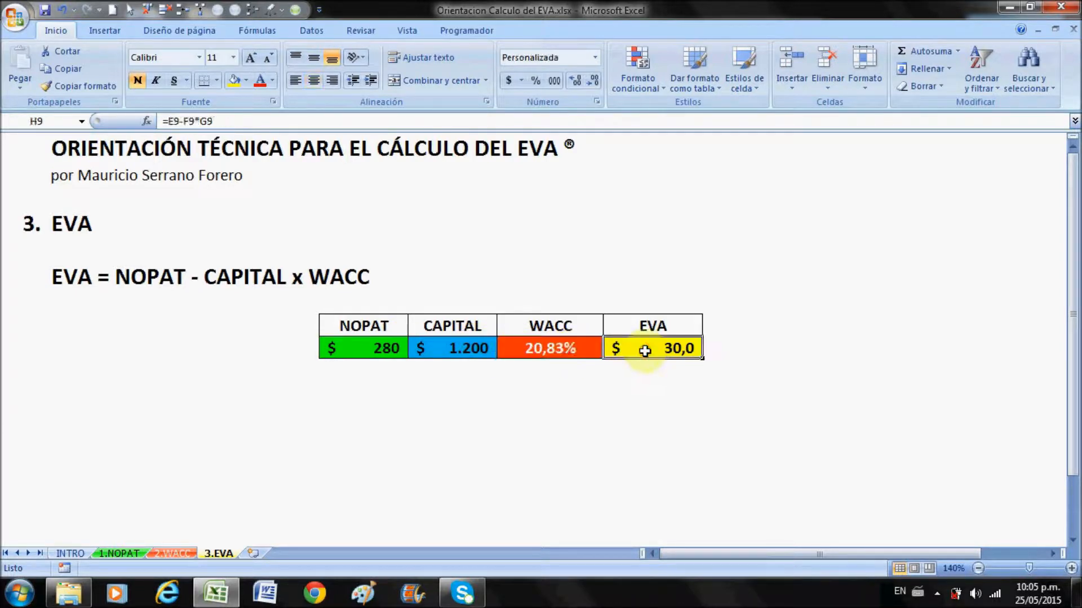
pyautogui.click(382, 350)
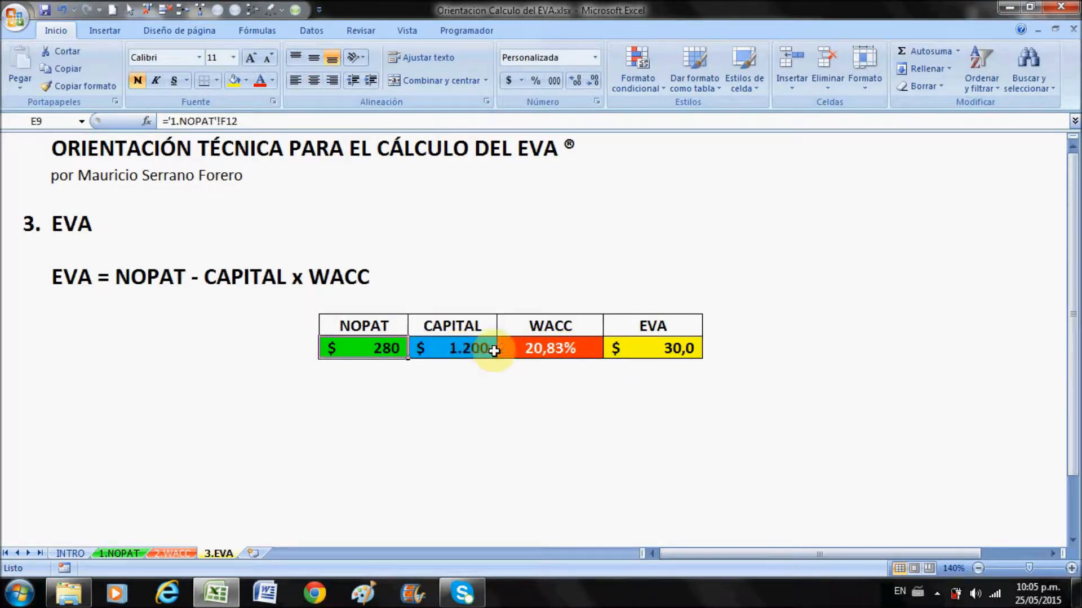
pyautogui.click(516, 349)
pyautogui.click(386, 348)
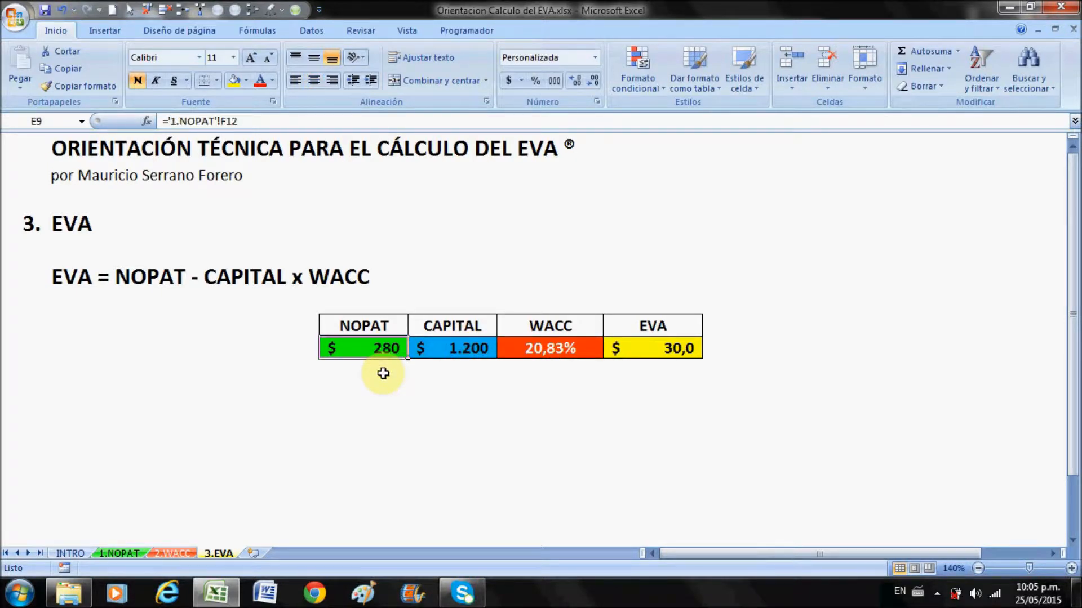
pyautogui.click(442, 347)
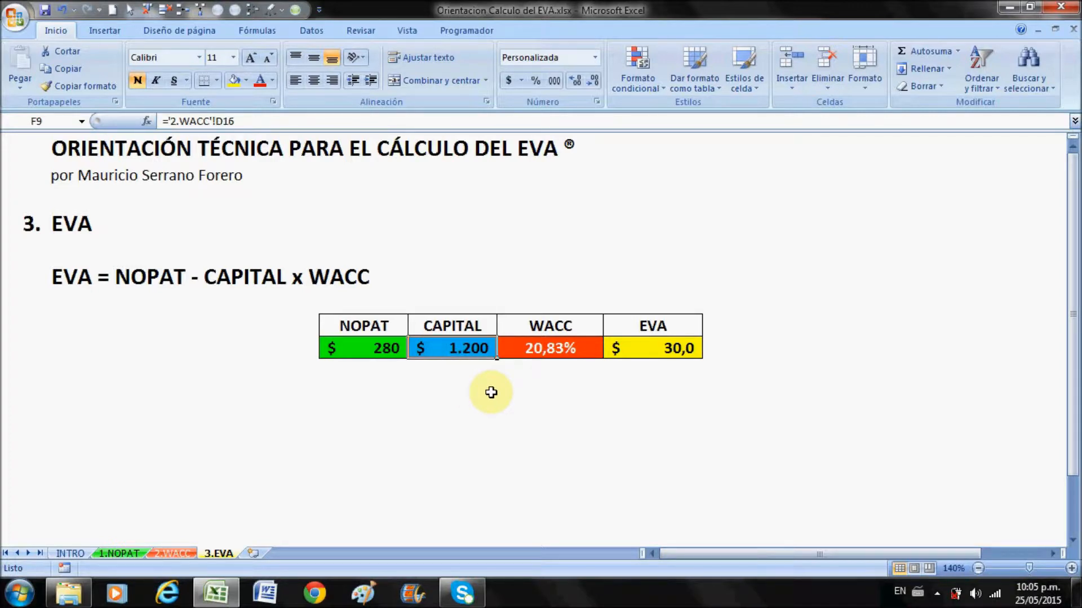
pyautogui.click(538, 348)
pyautogui.click(651, 348)
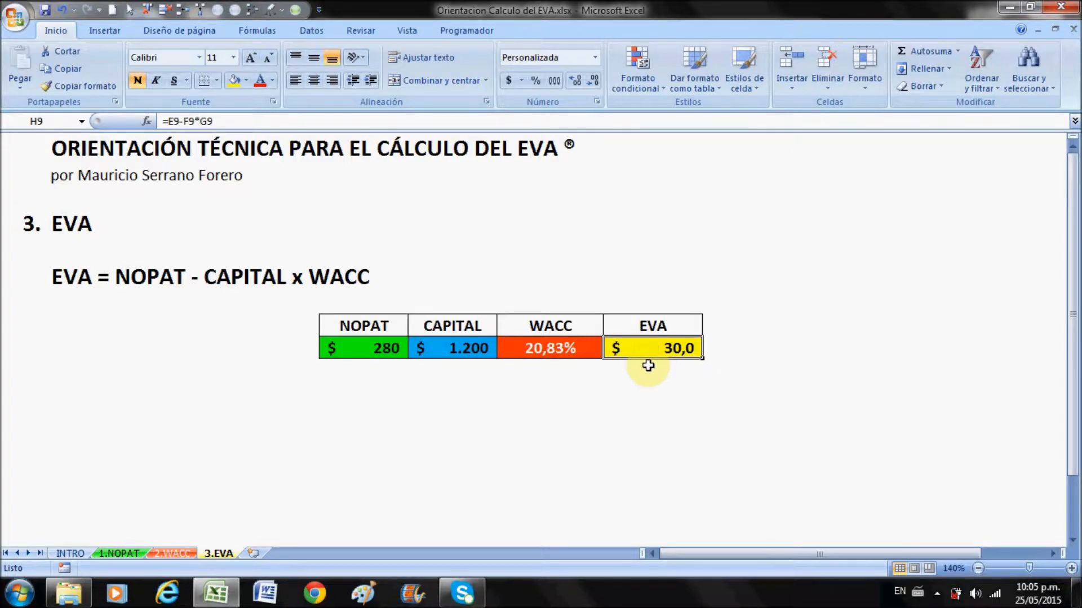
pyautogui.click(725, 341)
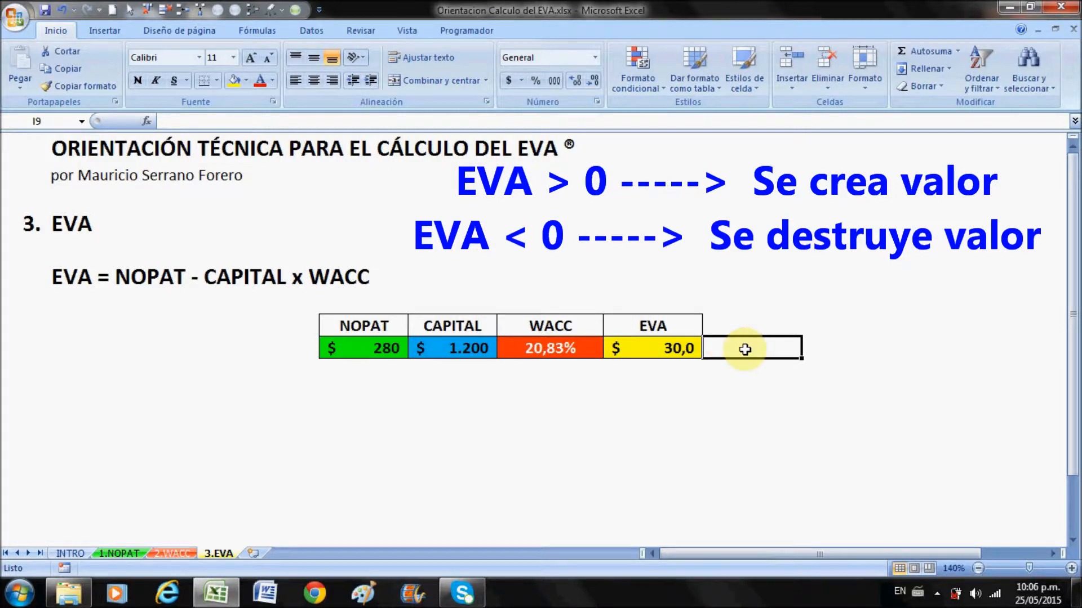
pyautogui.click(371, 350)
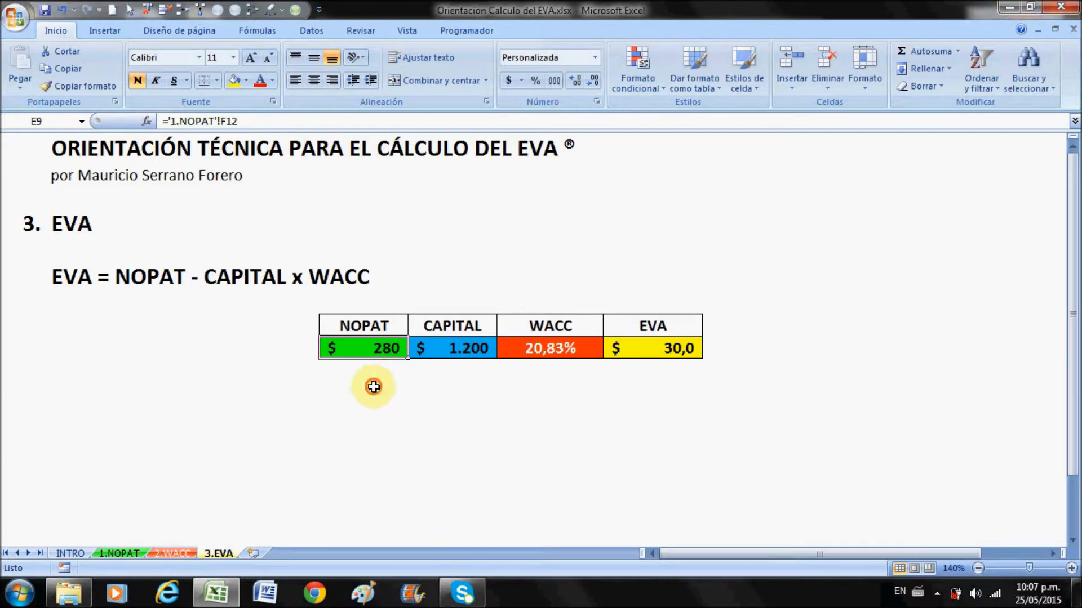
pyautogui.click(374, 388)
pyautogui.press('Home')
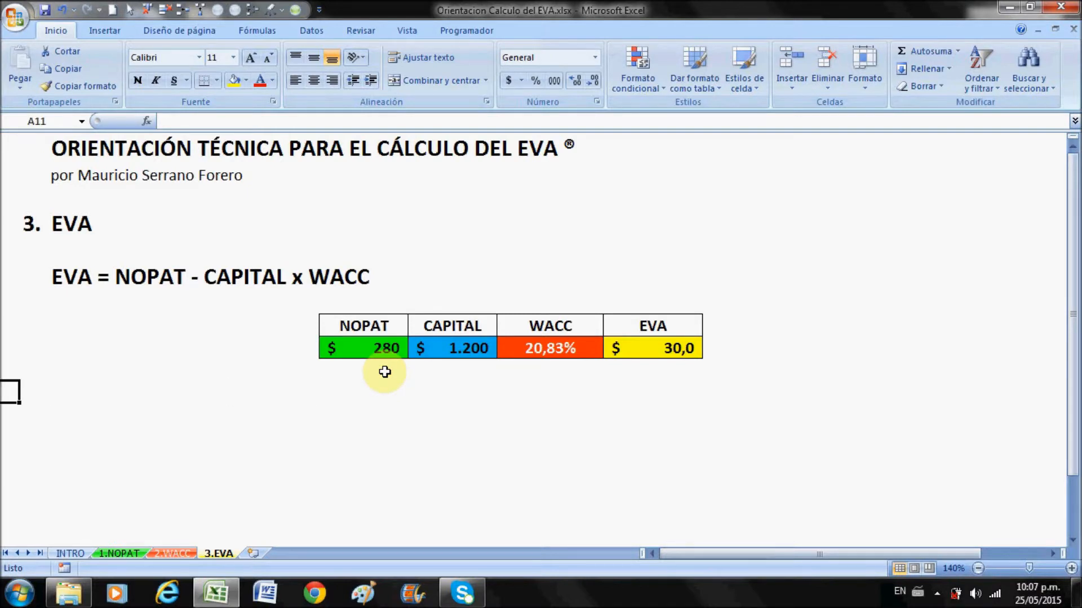
pyautogui.click(385, 370)
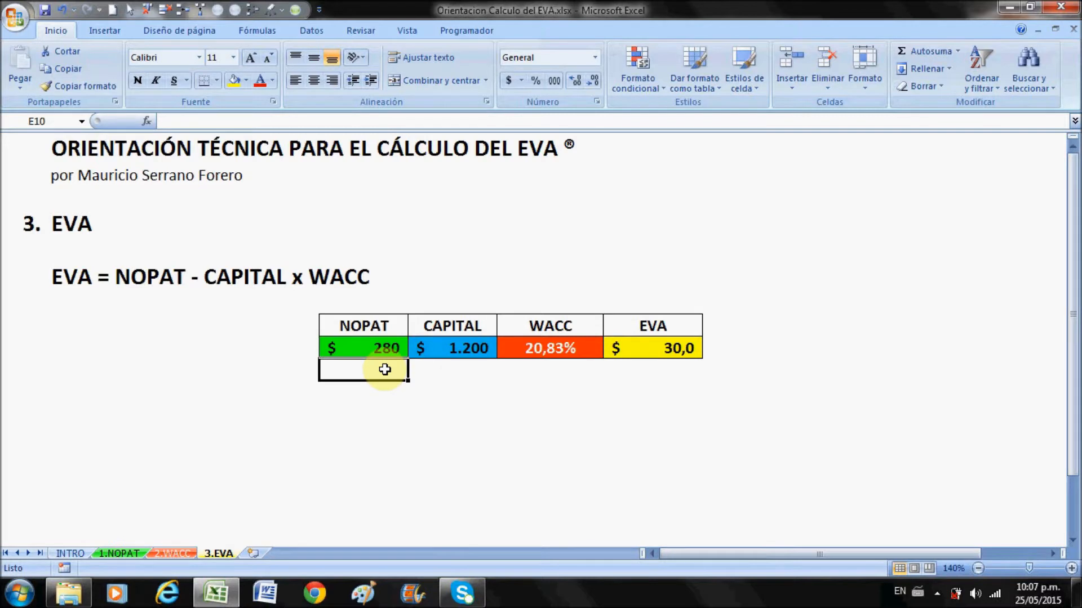